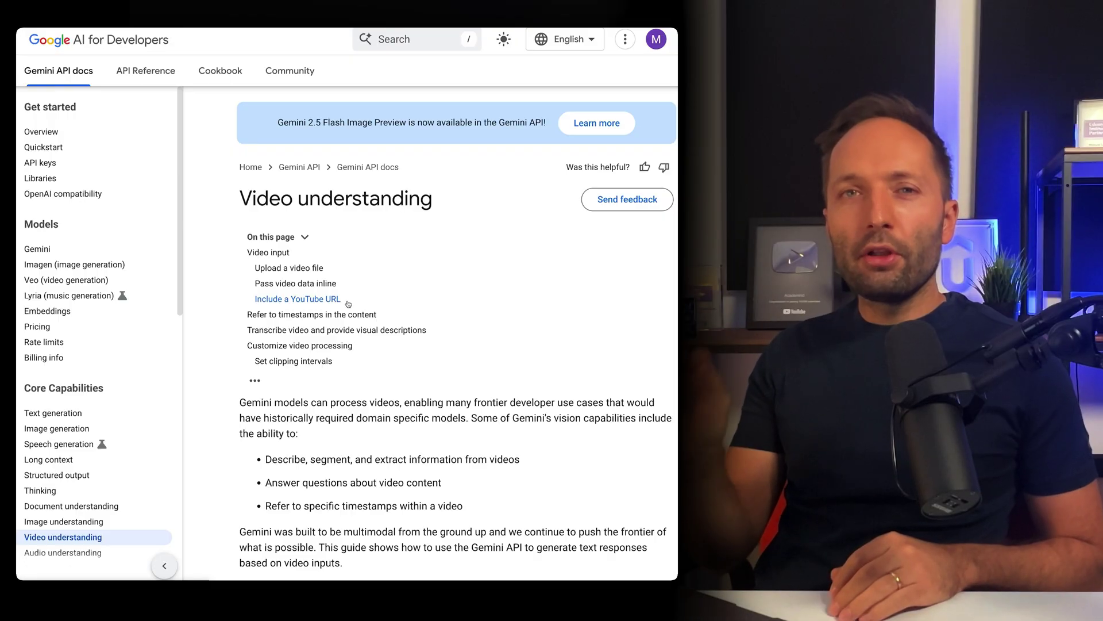
Jump to the 'Include a YouTube URL' section of the Gemini Video understanding guide
click(347, 302)
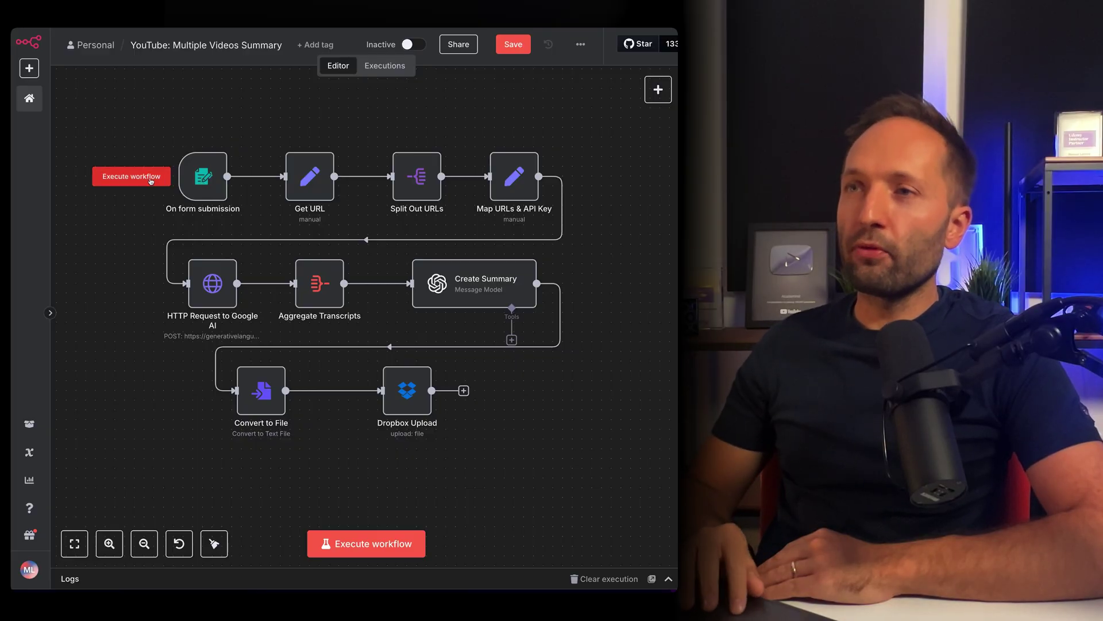
Execute the YouTube summary workflow so its video-URL test form appears
click(131, 176)
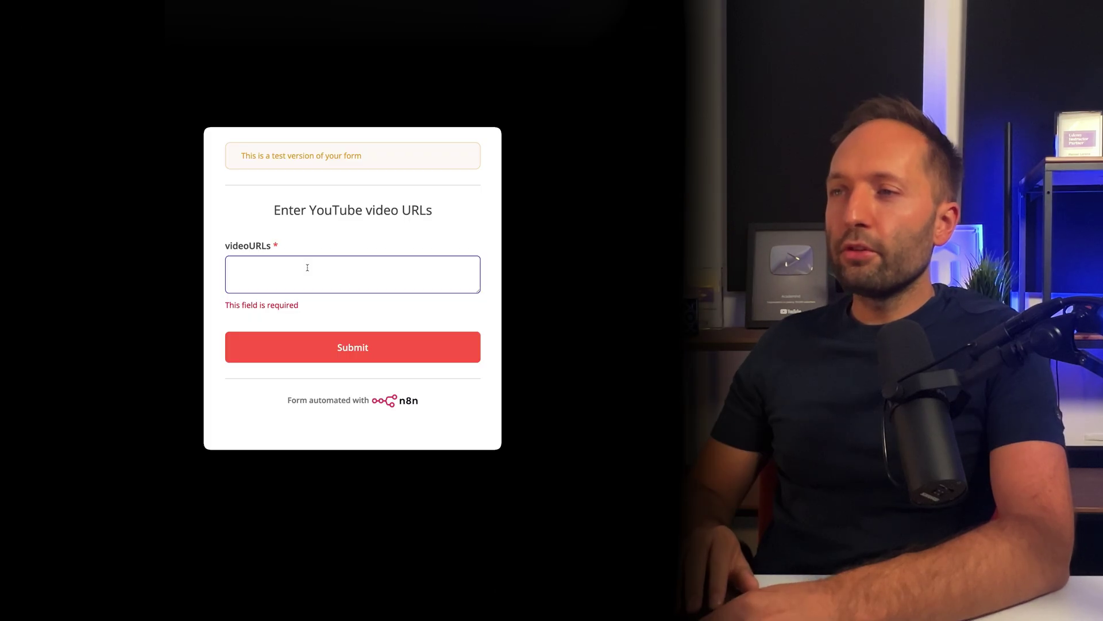
Paste the three YouTube video URLs into the videoURLs field and submit the form
text(https://www.youtube.com/watch?v=MmFLDvOFLW0)
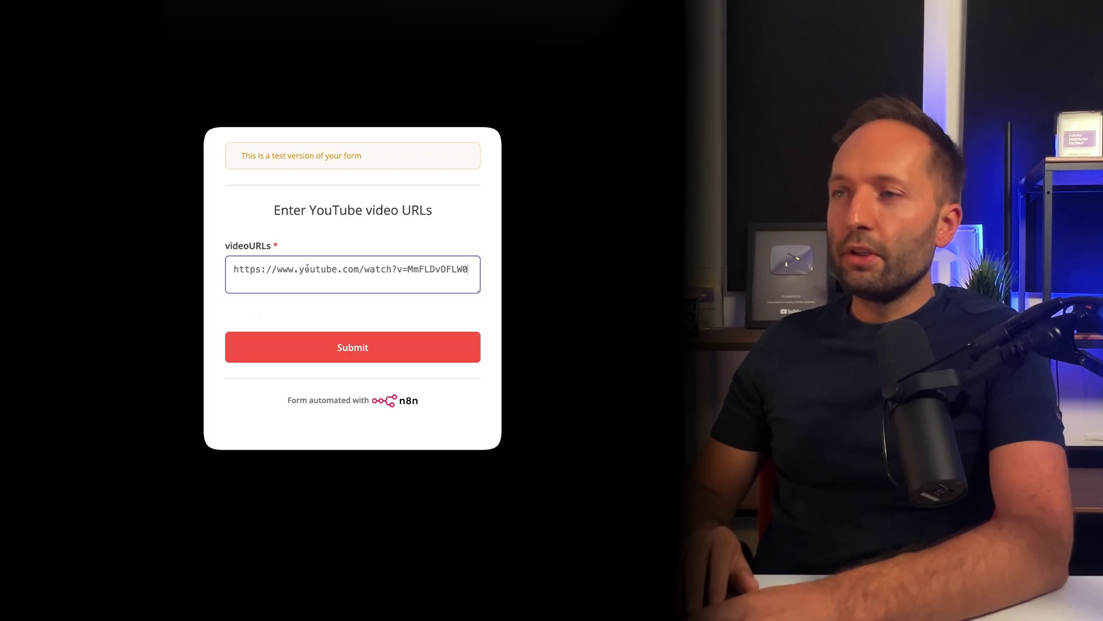
click(403, 340)
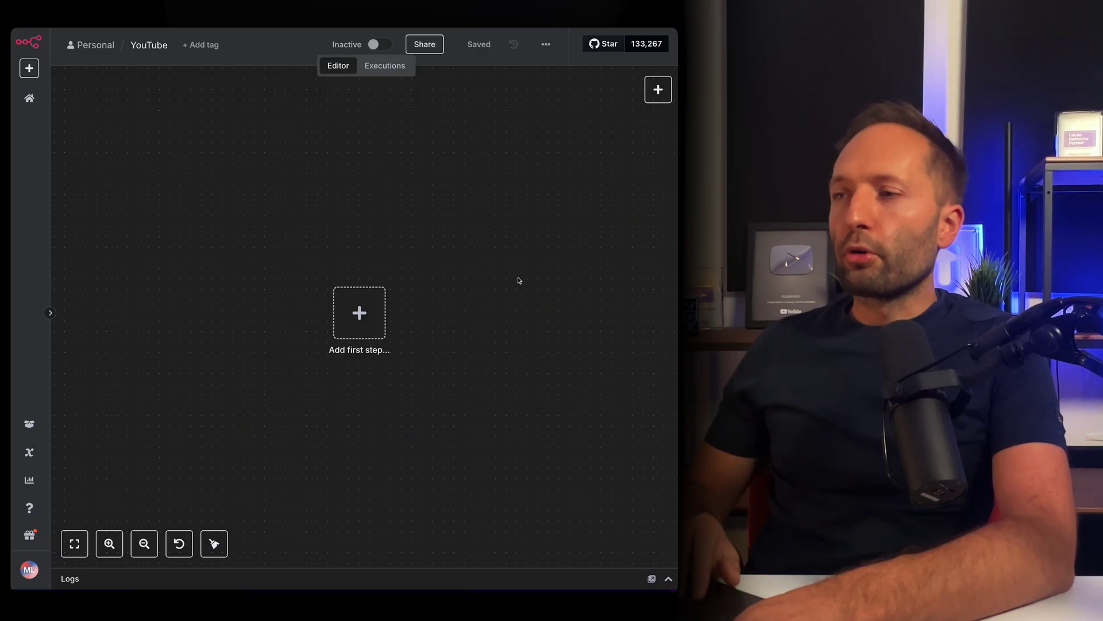
Add an n8n Form trigger titled 'Enter YouTube video URLs' with a required videoURLs textarea
click(361, 313)
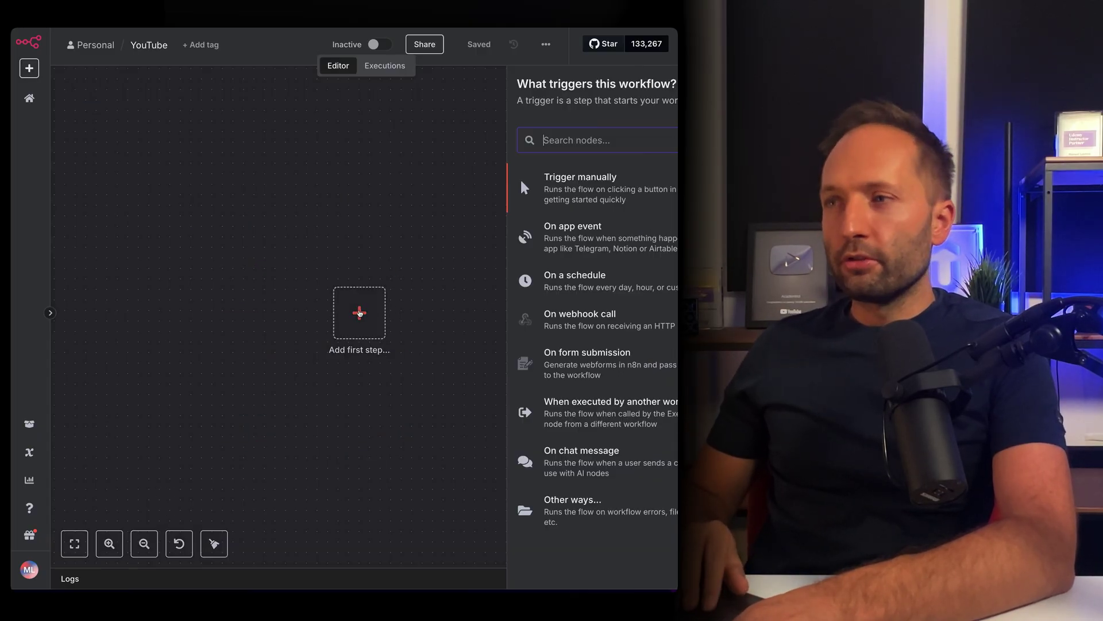
click(509, 145)
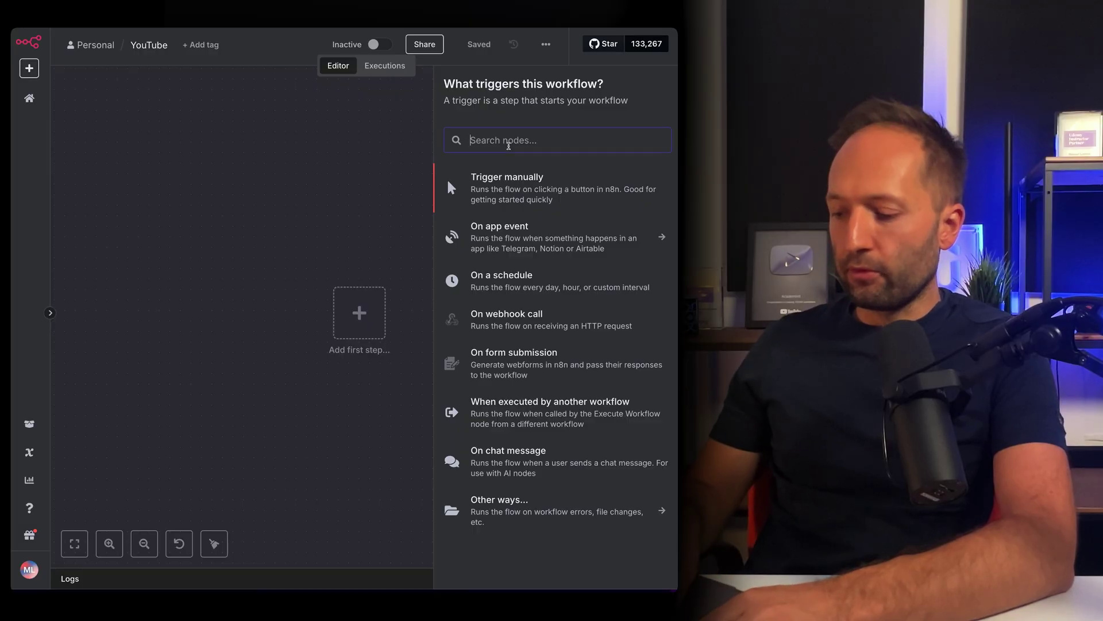
text(form)
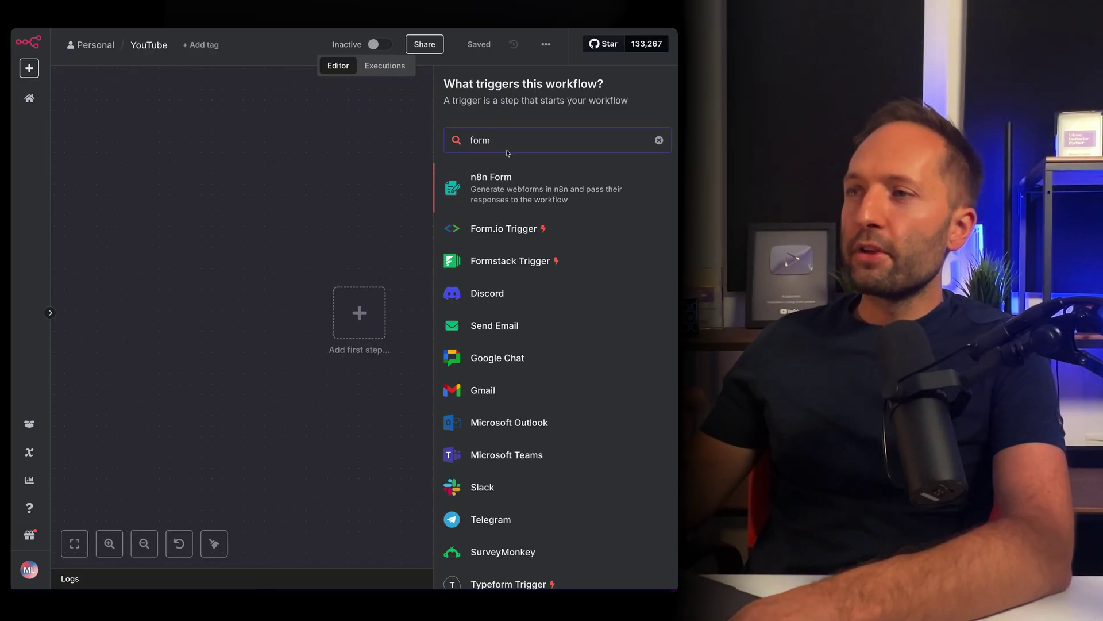
click(496, 184)
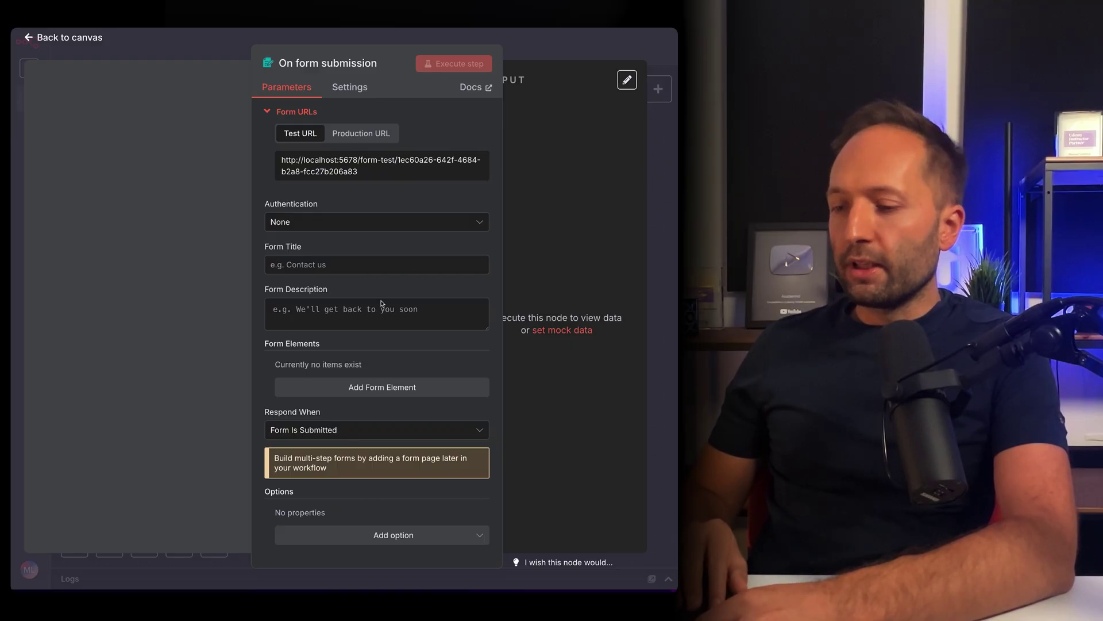
text(Enter YouTube video URLs)
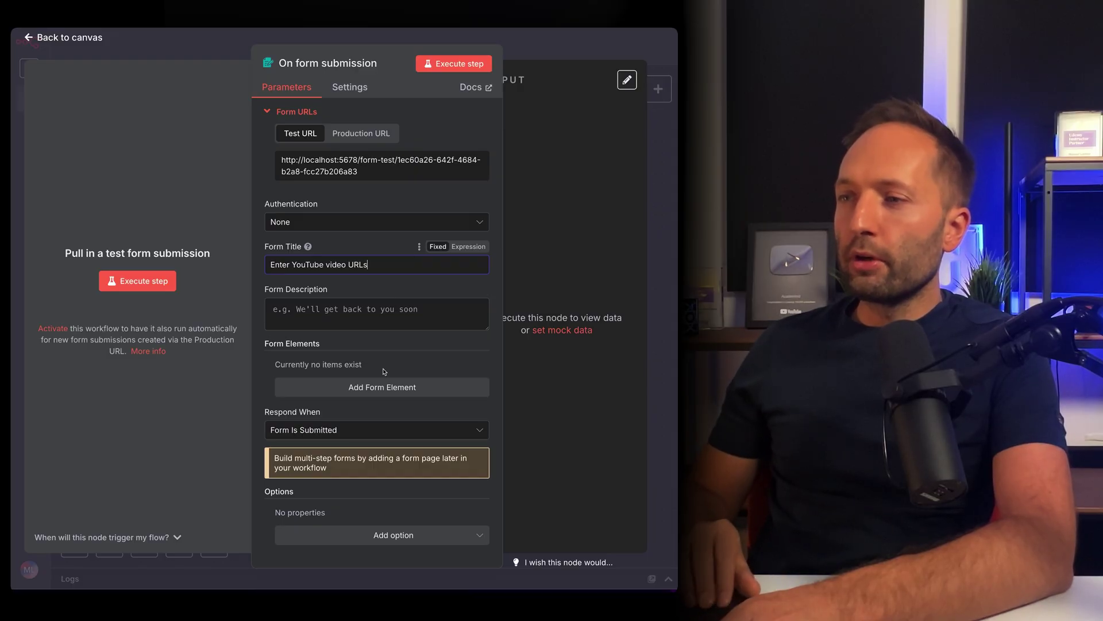
click(398, 386)
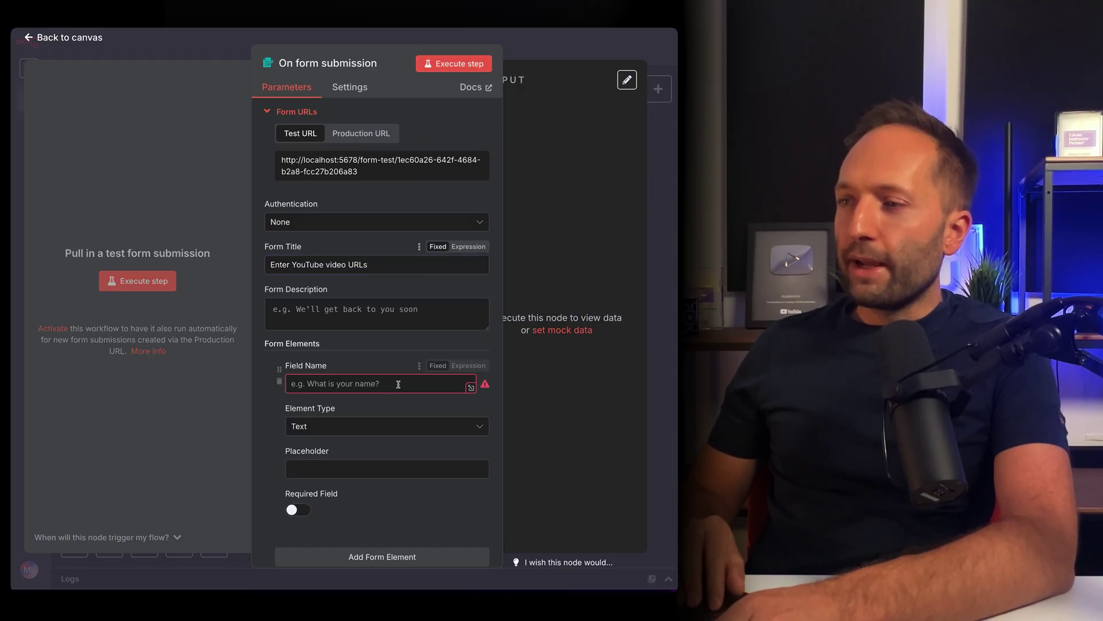
click(366, 389)
text(videoURLs)
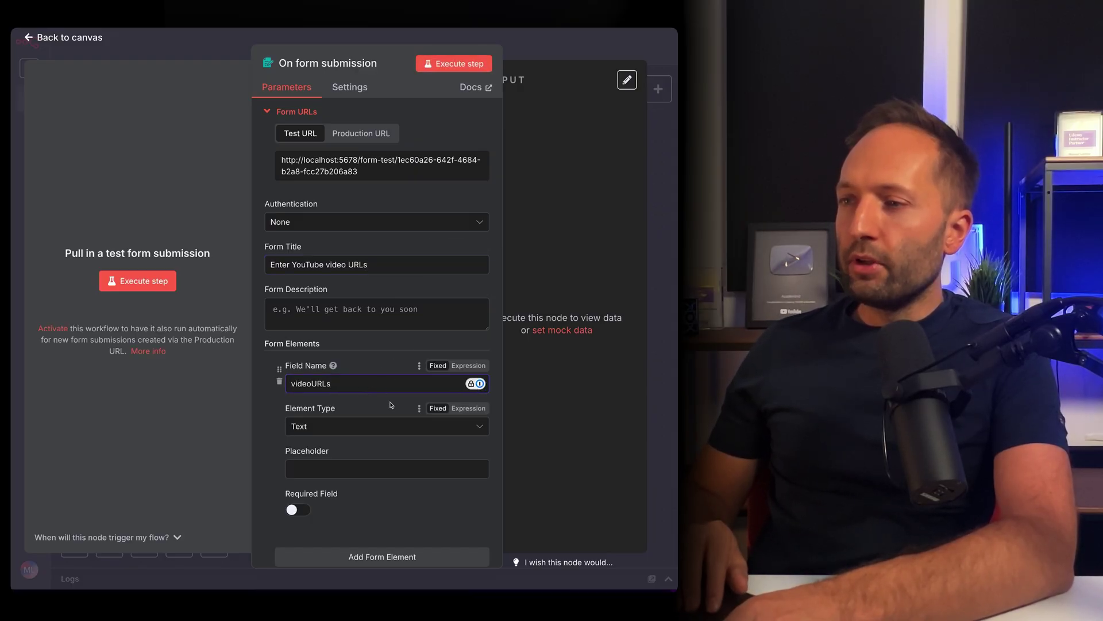
scroll(366, 411, down, 1)
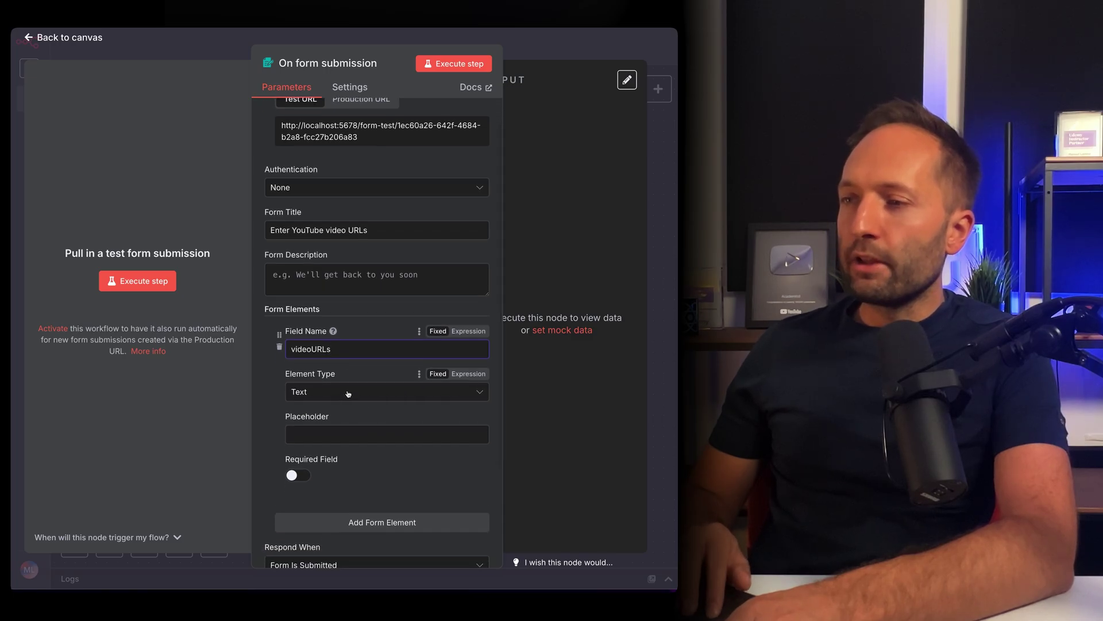
click(348, 393)
scroll(341, 363, down, 1)
scroll(332, 362, down, 2)
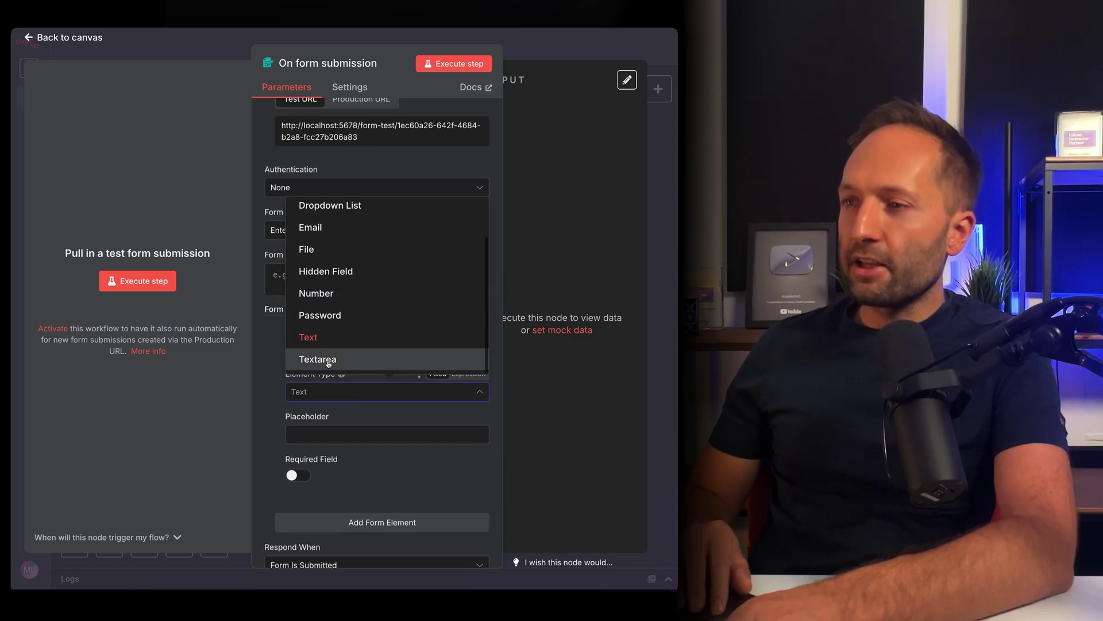
click(327, 363)
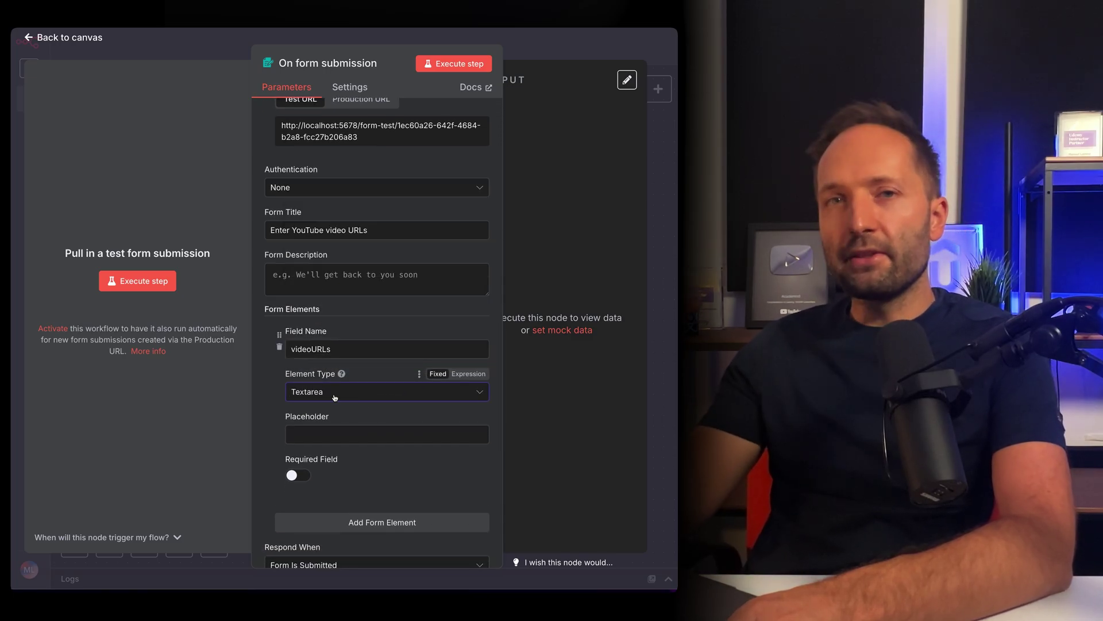
scroll(345, 432, down, 1)
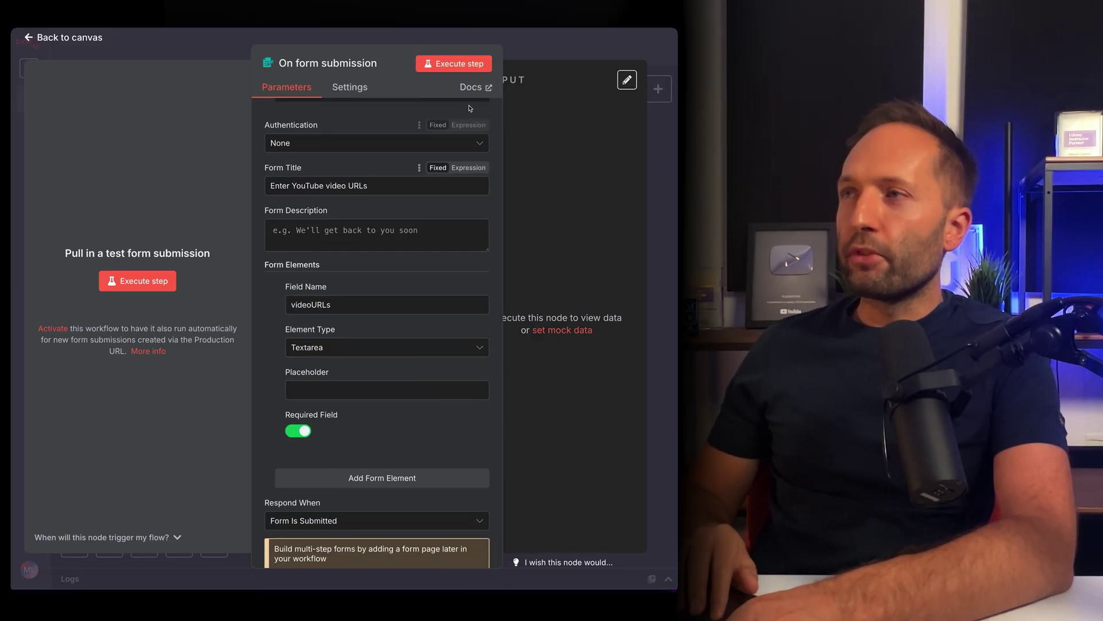
Run the form trigger with a test submission of three YouTube URLs, then return to the canvas
click(444, 67)
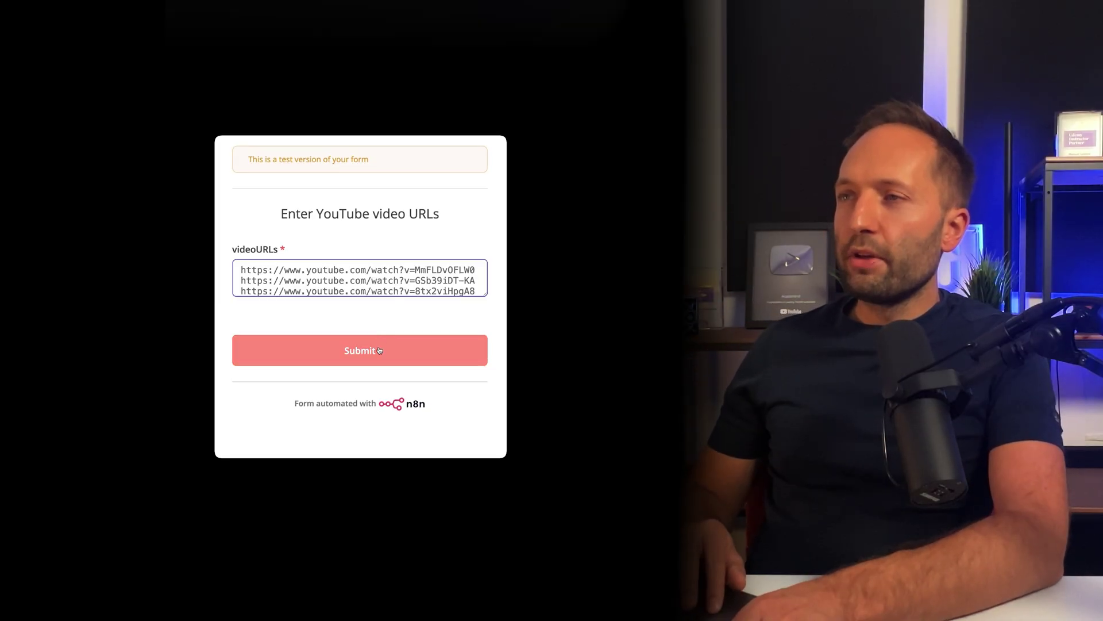
click(379, 350)
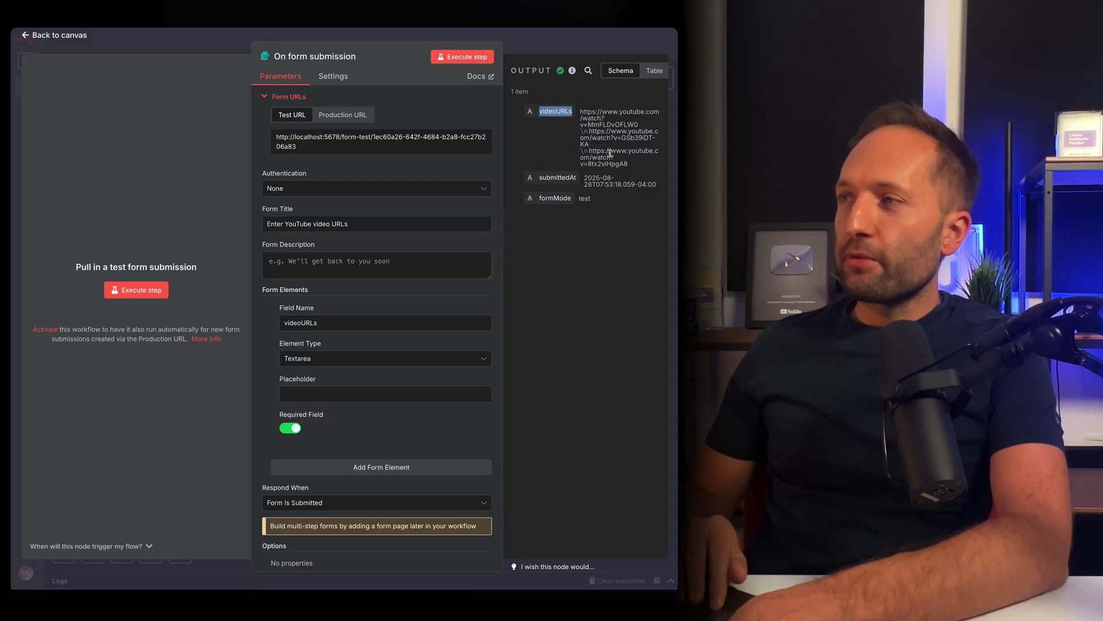
click(586, 120)
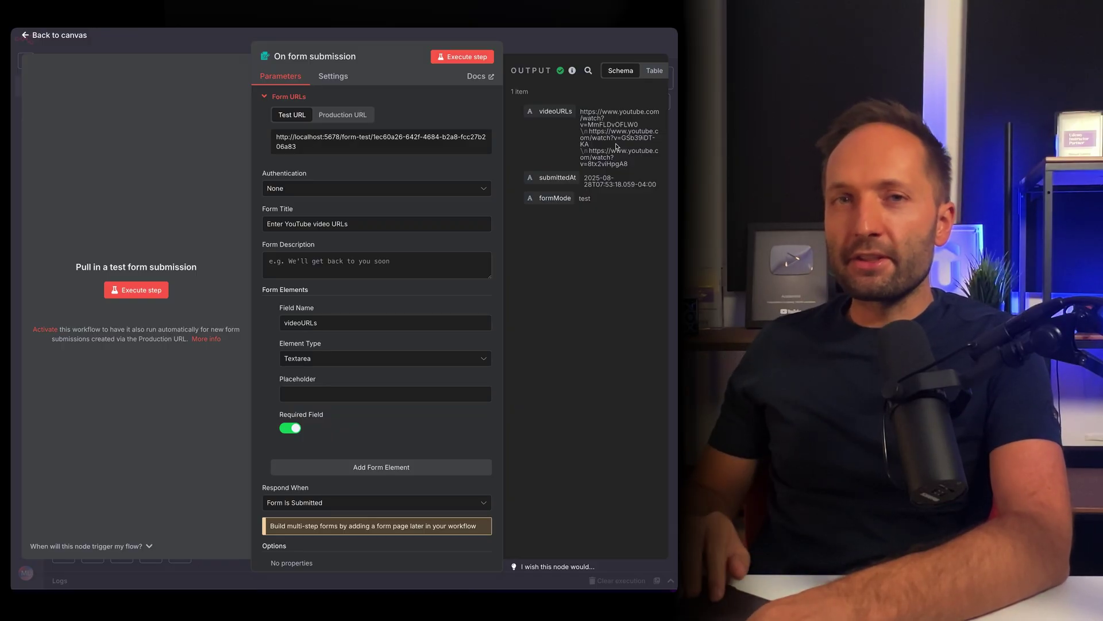
key(Escape)
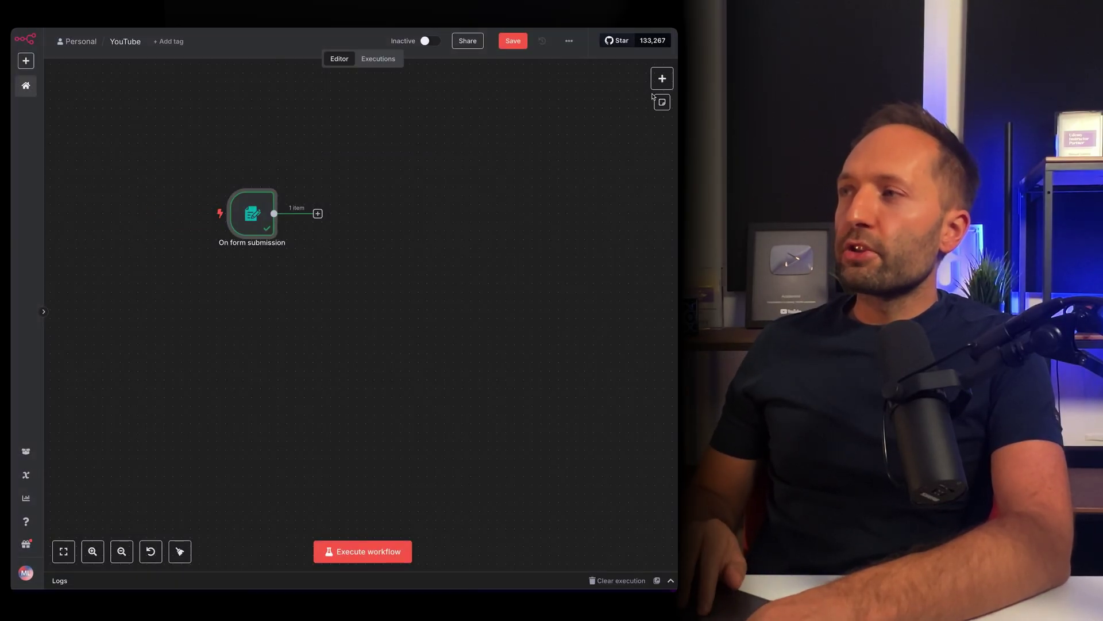
Add an Edit Fields node with an Array field 'urls' that splits videoURLs into a list
click(663, 78)
text(edit)
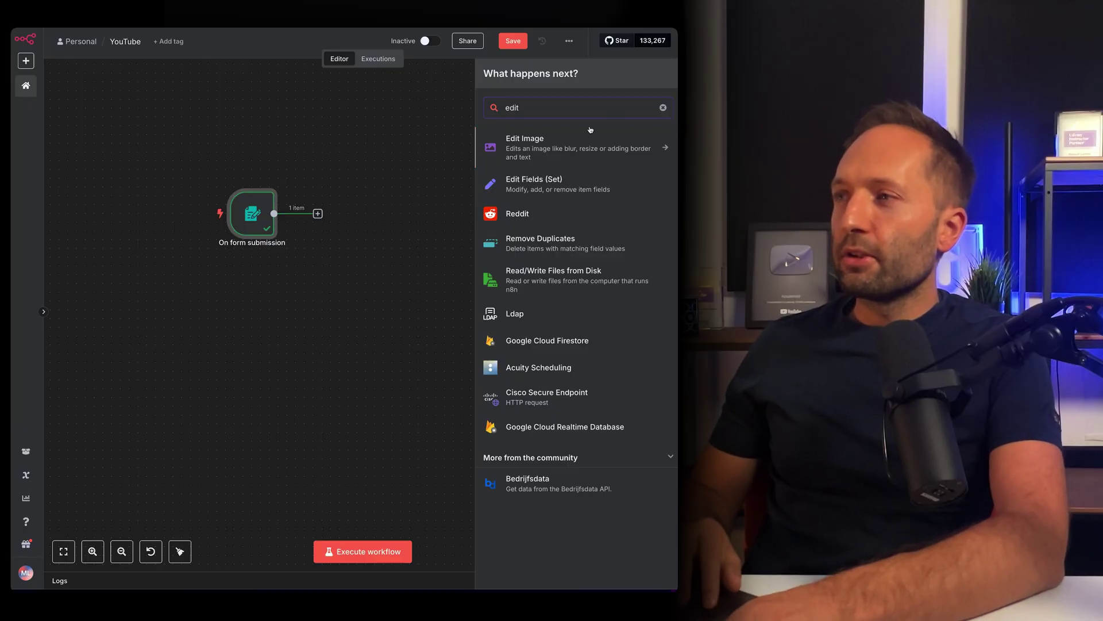
click(555, 183)
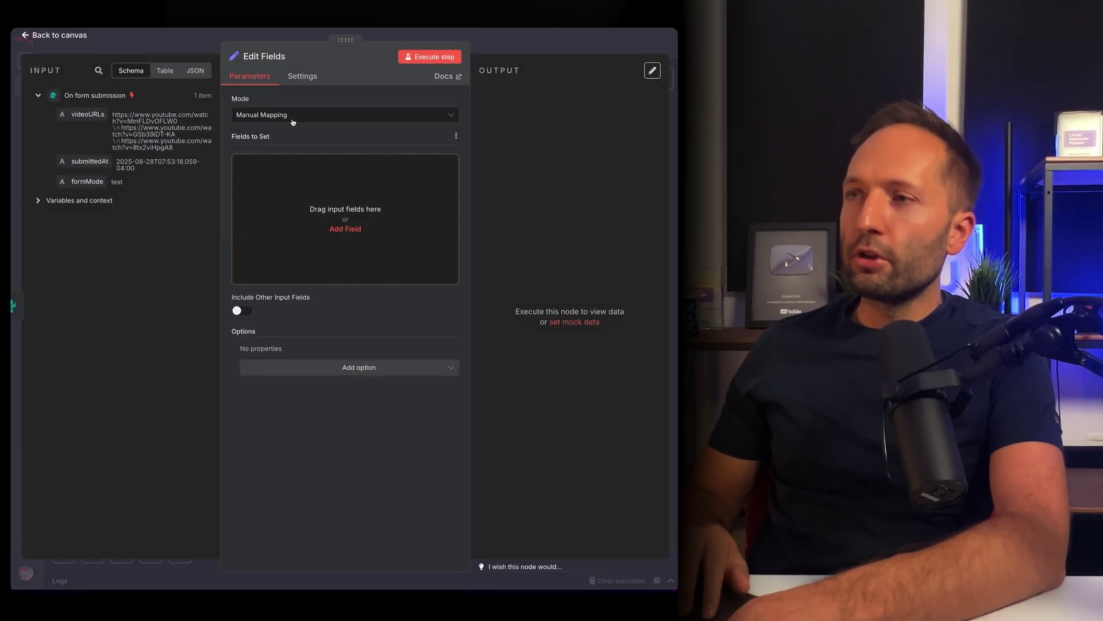
click(361, 230)
click(286, 164)
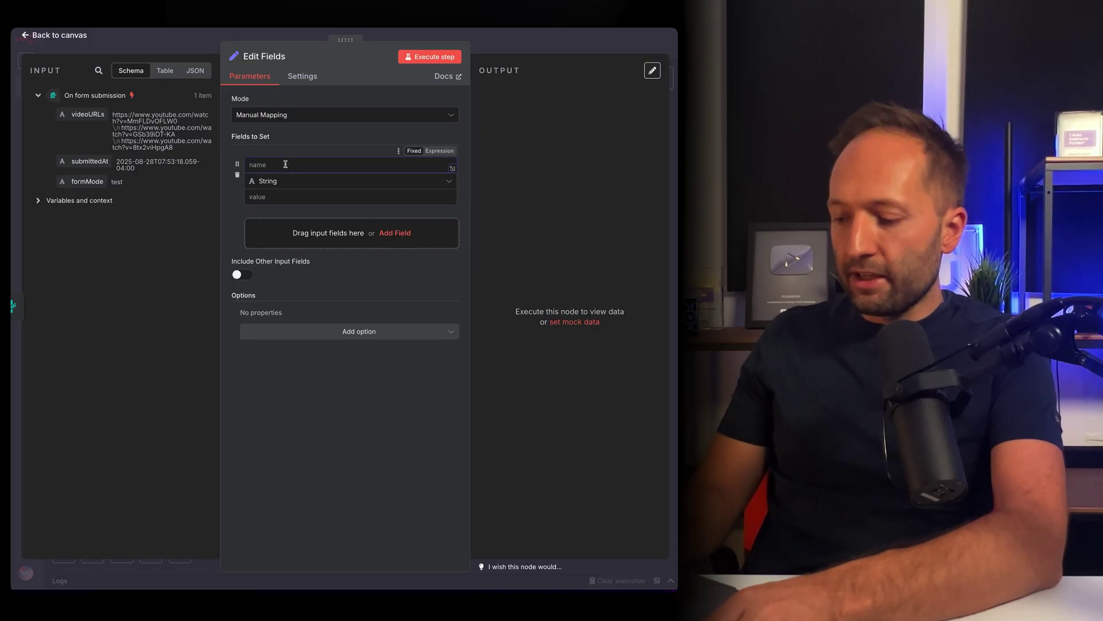
text(urls)
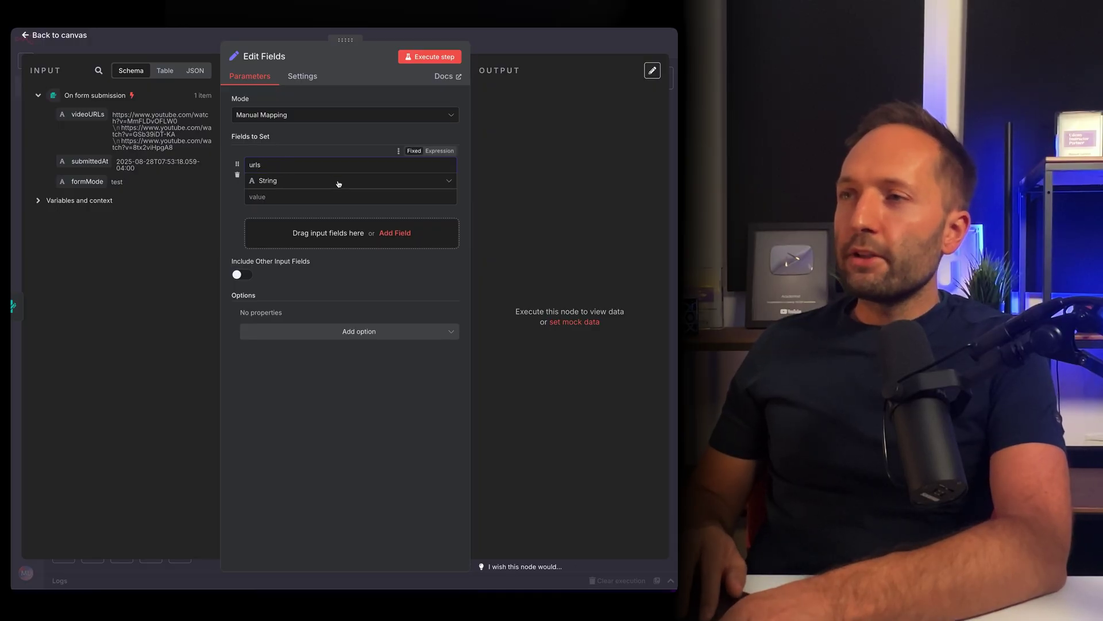
click(338, 183)
click(291, 264)
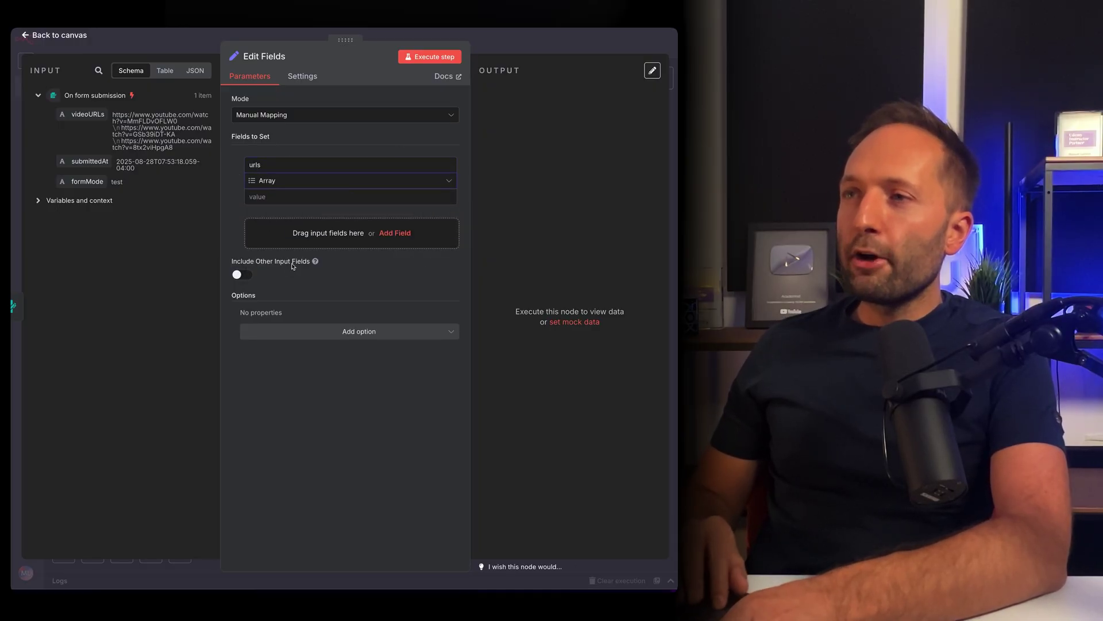
click(332, 197)
text({{ $json.videoURLs     .replace(/\r/g, '')     .split('\n')     .map(s => s.trim())     .filter(Boolean) }})
drag(274, 248, 259, 222)
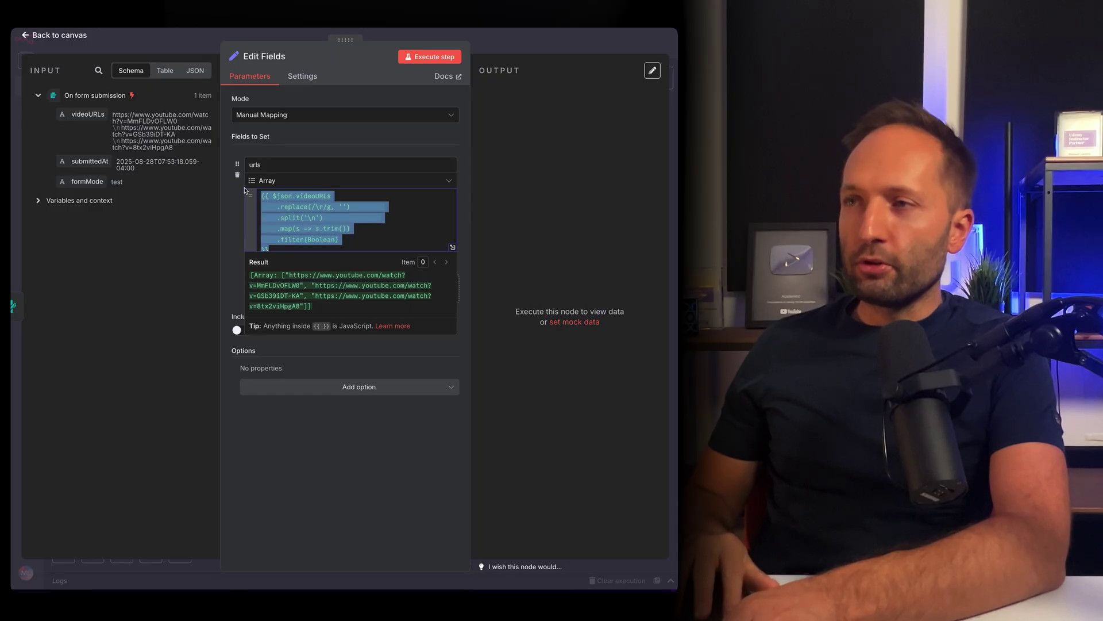
click(376, 234)
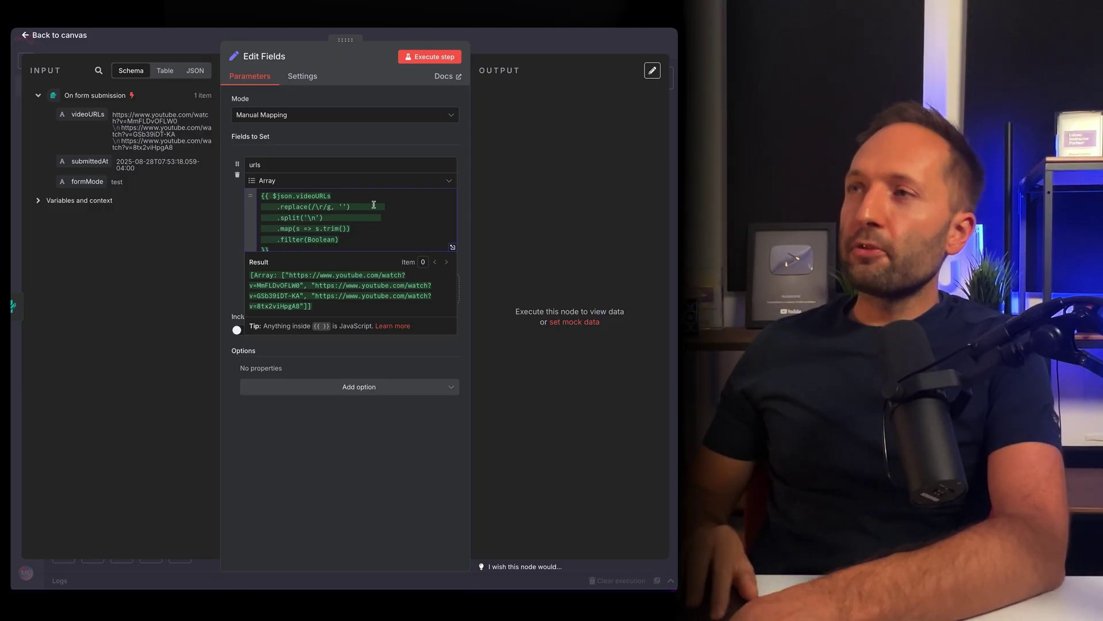
Run the Edit Fields step and check that urls holds three YouTube links
click(430, 57)
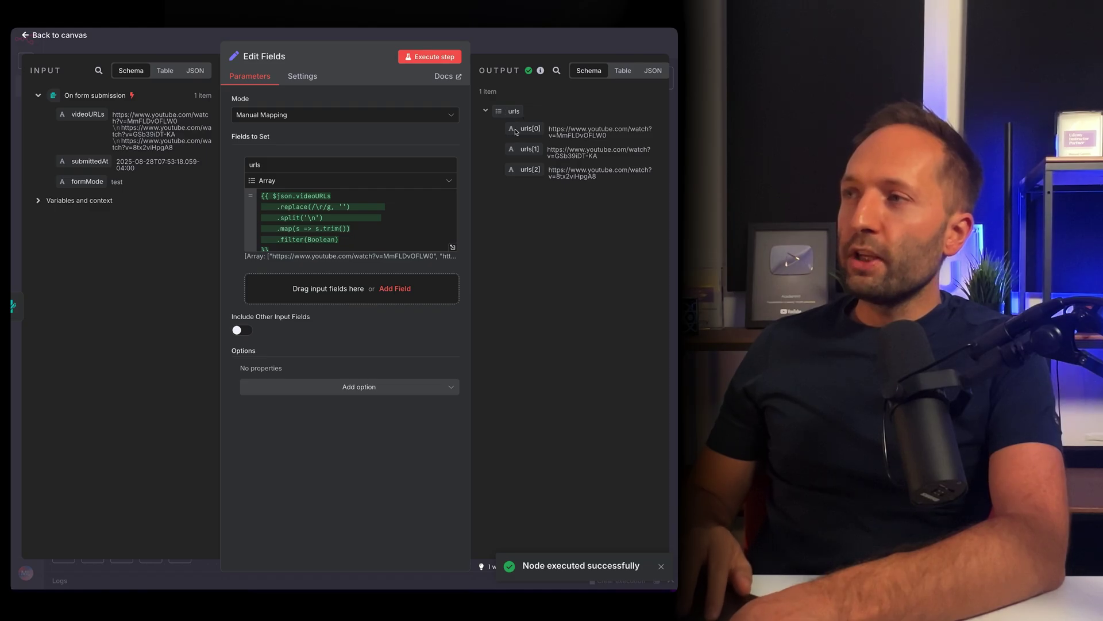
drag(608, 135, 520, 128)
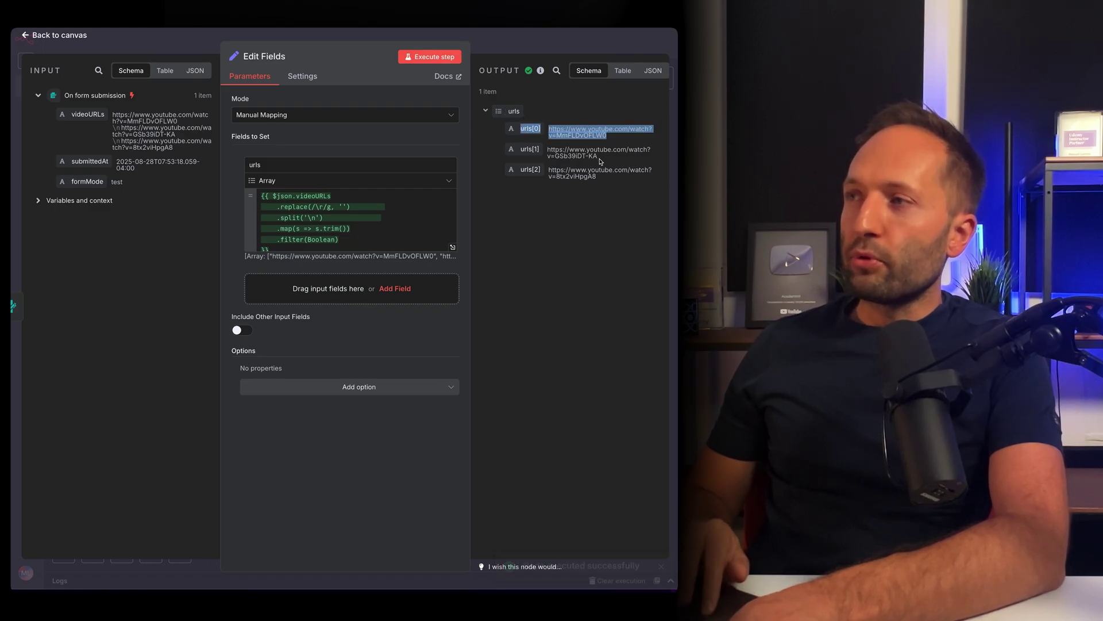
drag(608, 177, 506, 111)
click(602, 204)
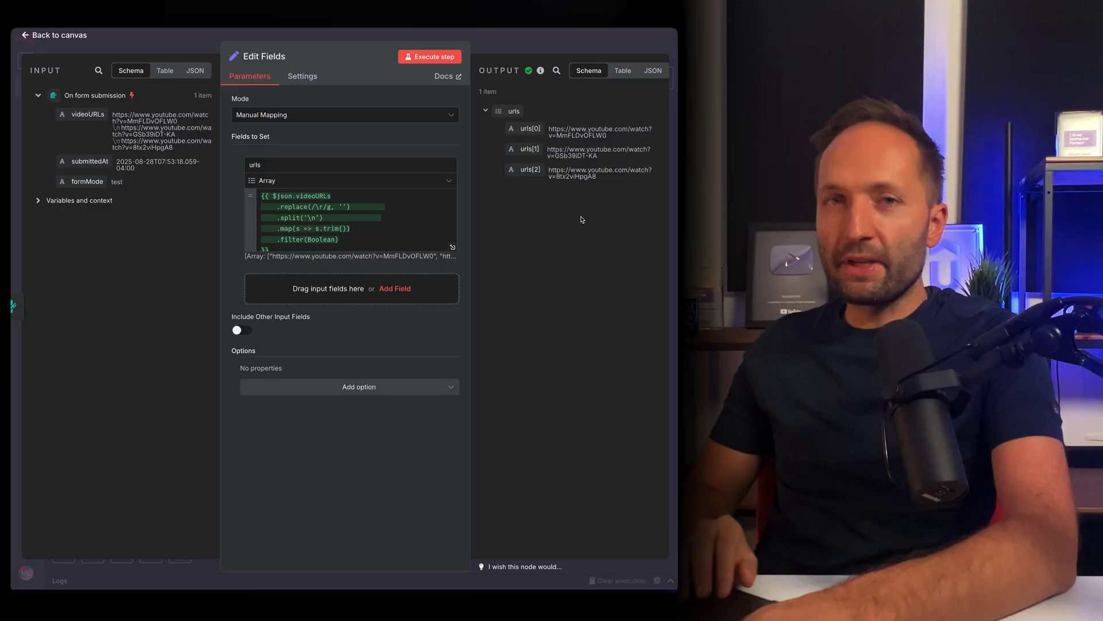
Add a Split Out node after Edit Fields that splits out the urls field, and run it
key(Escape)
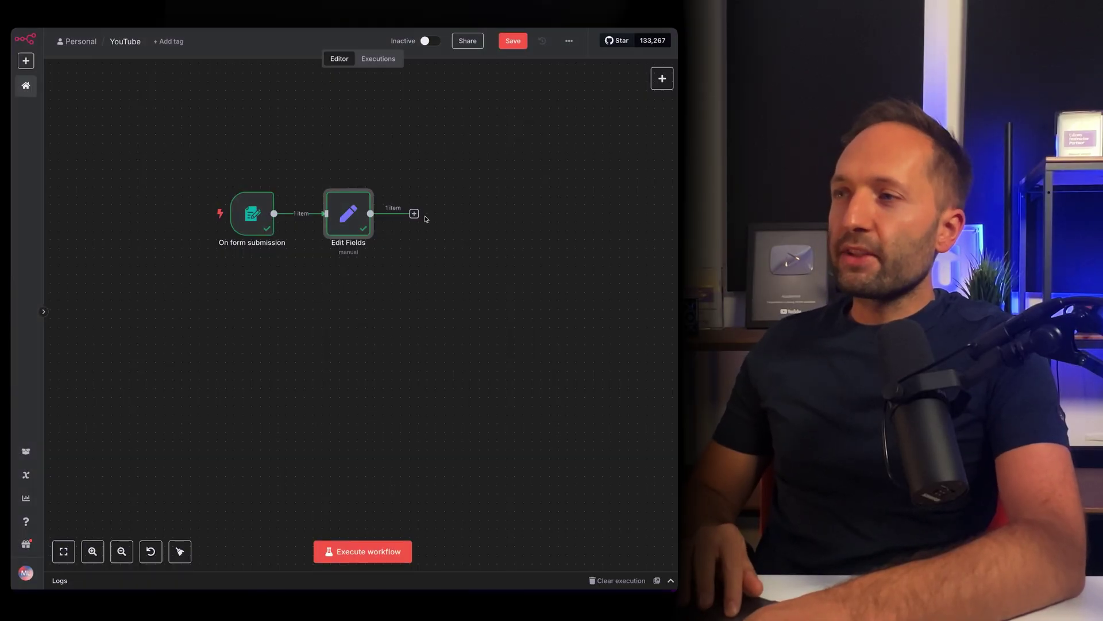
click(414, 213)
text(split)
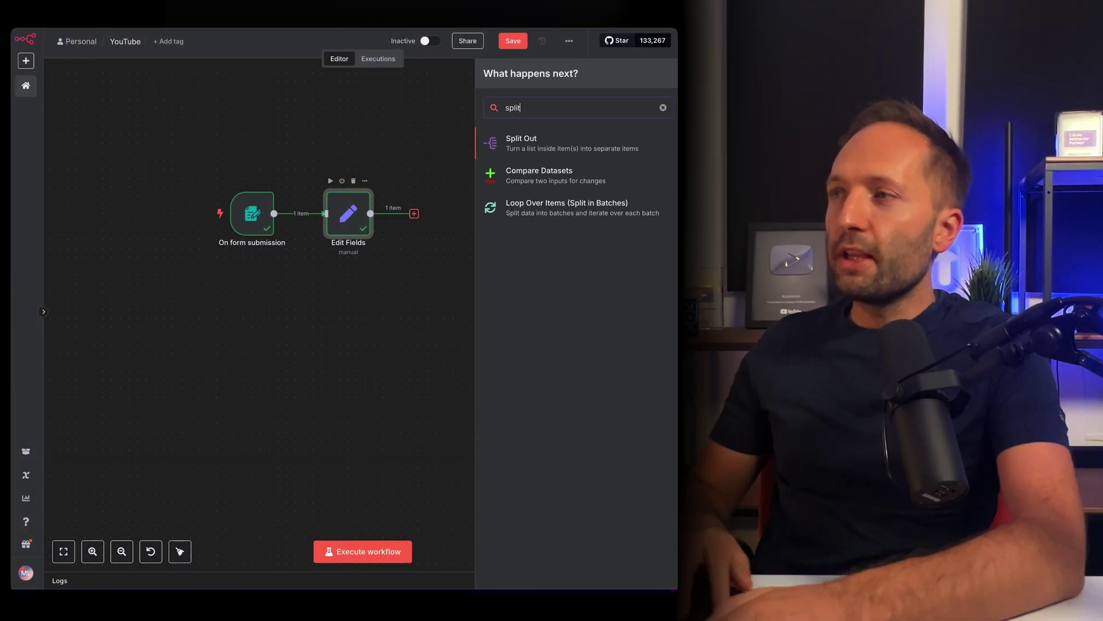
click(526, 149)
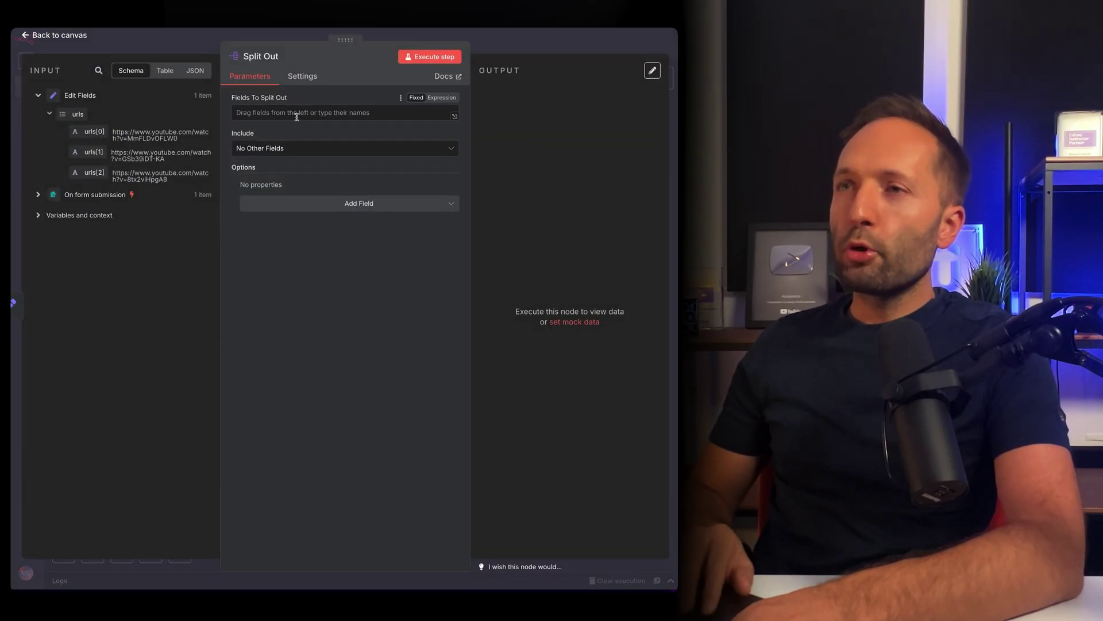
mouse_move(74, 116)
mouse_down()
mouse_move(61, 112)
mouse_move(263, 132)
mouse_up()
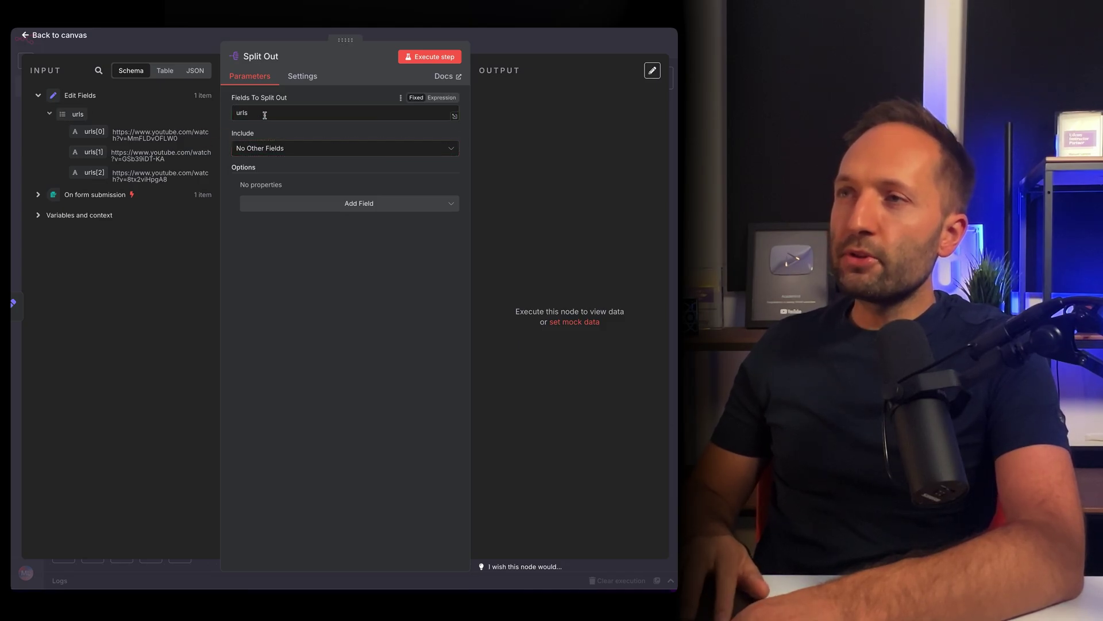
click(430, 57)
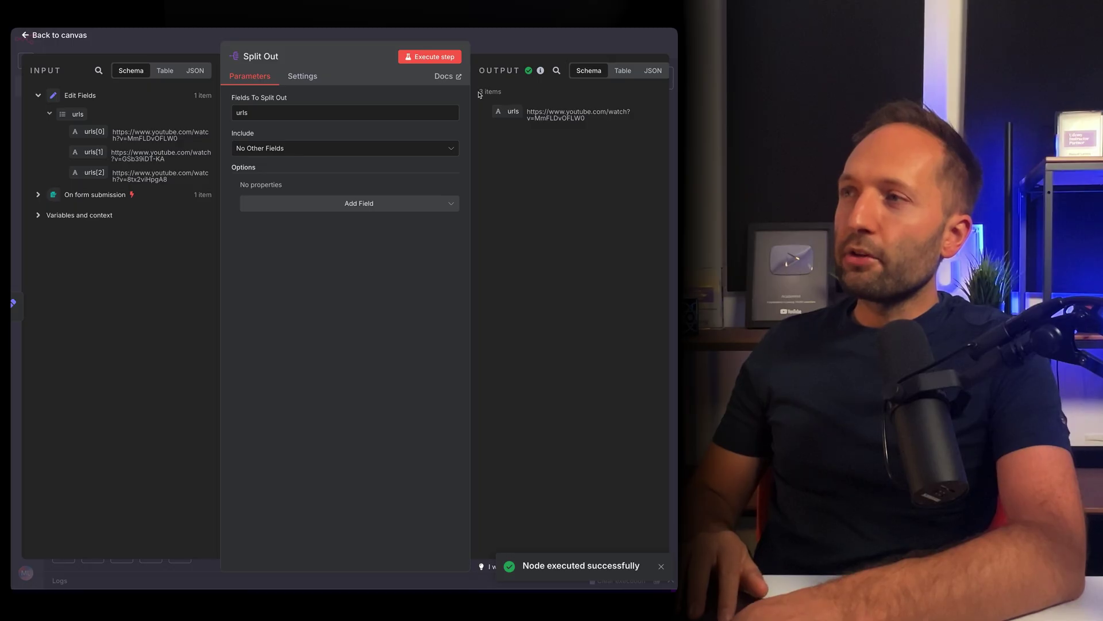
Inspect the three split items in table and JSON views, then go back to the canvas
drag(601, 127, 512, 118)
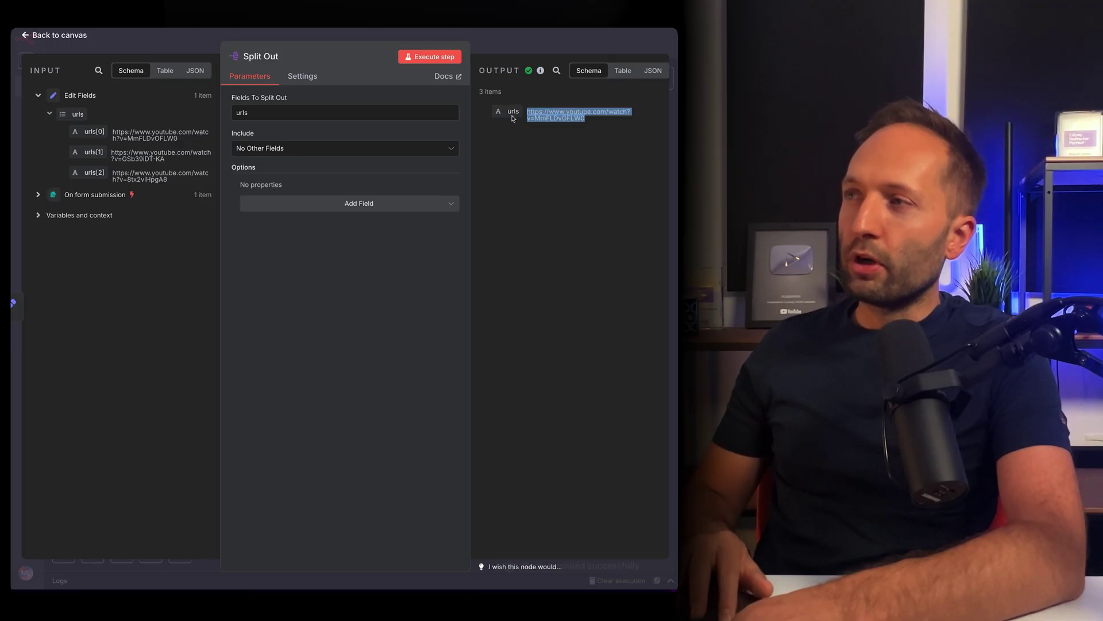
click(652, 72)
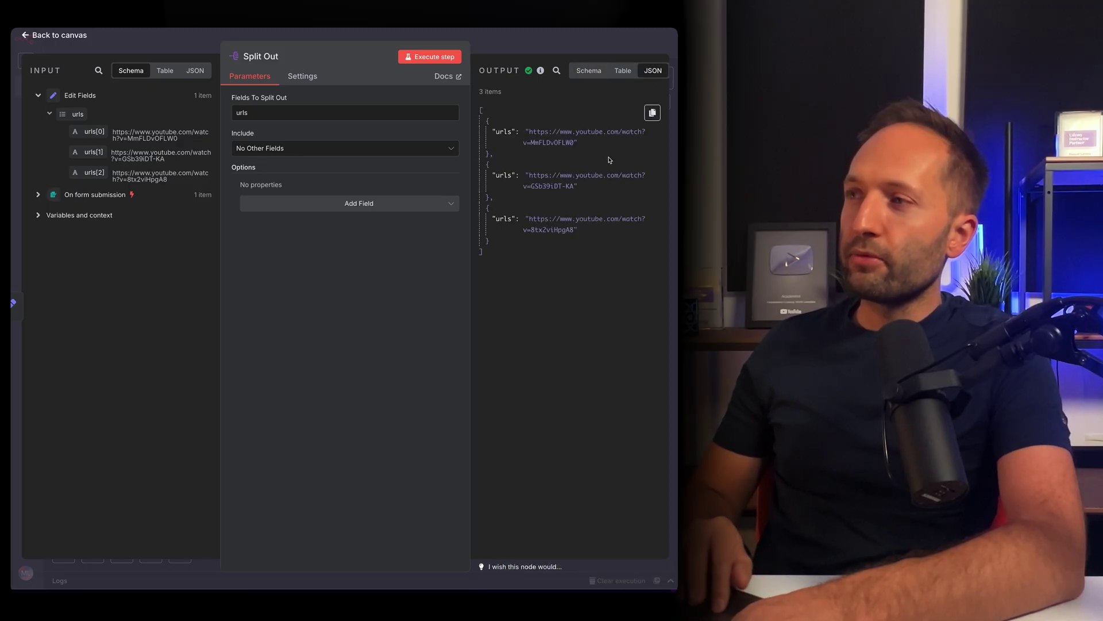
drag(579, 239, 494, 130)
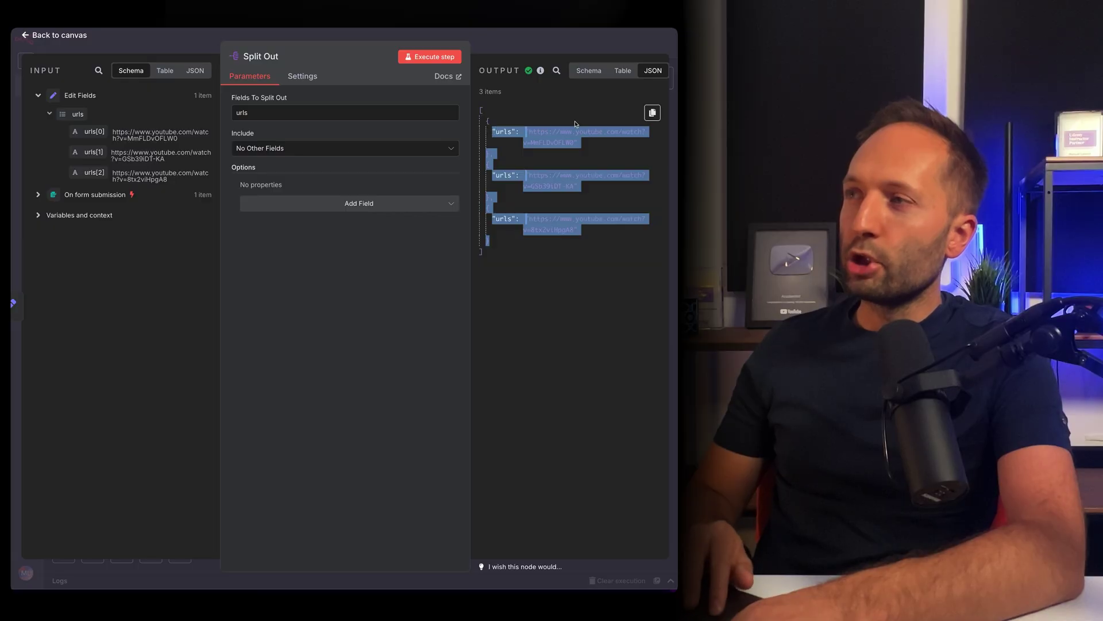
click(585, 76)
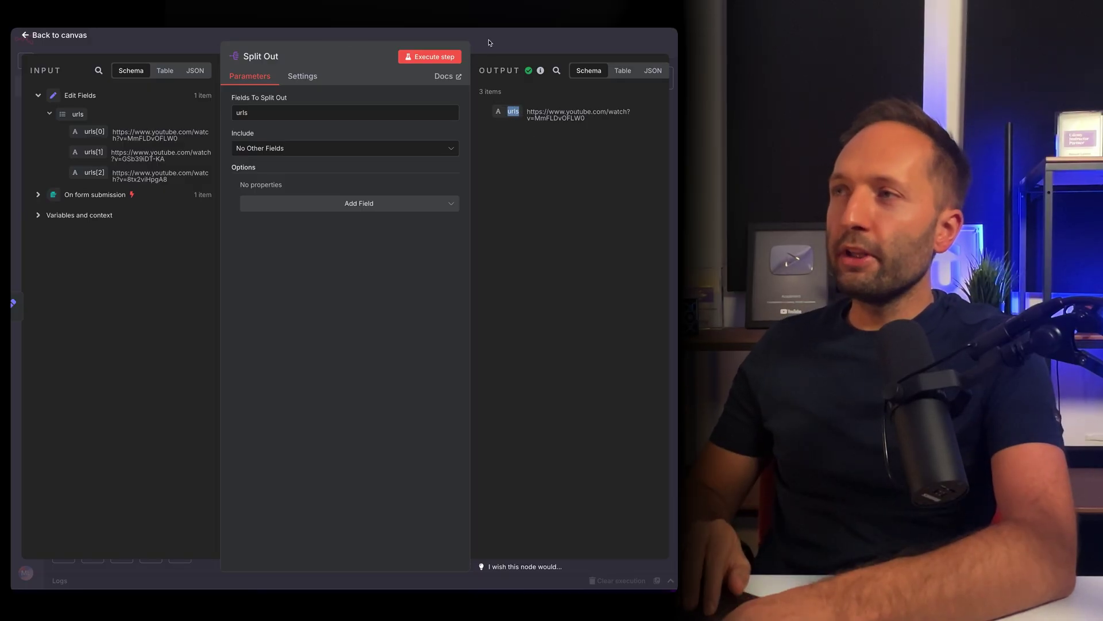
click(489, 42)
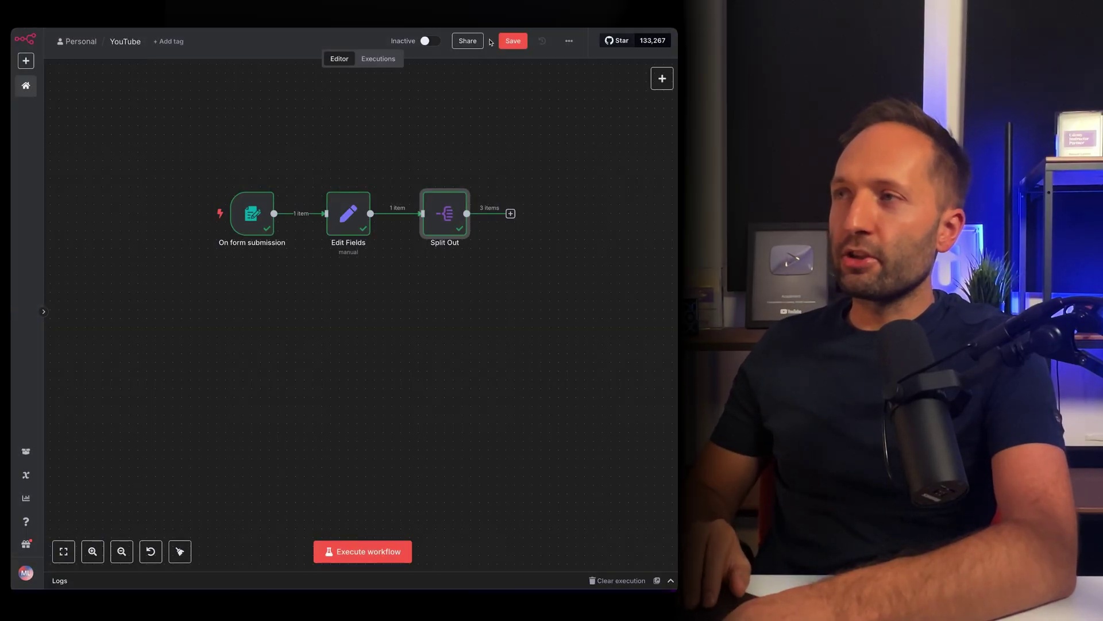
Add an Edit Fields node after Split Out that maps each item's urls into videoURL, and run it
click(508, 212)
text(edit)
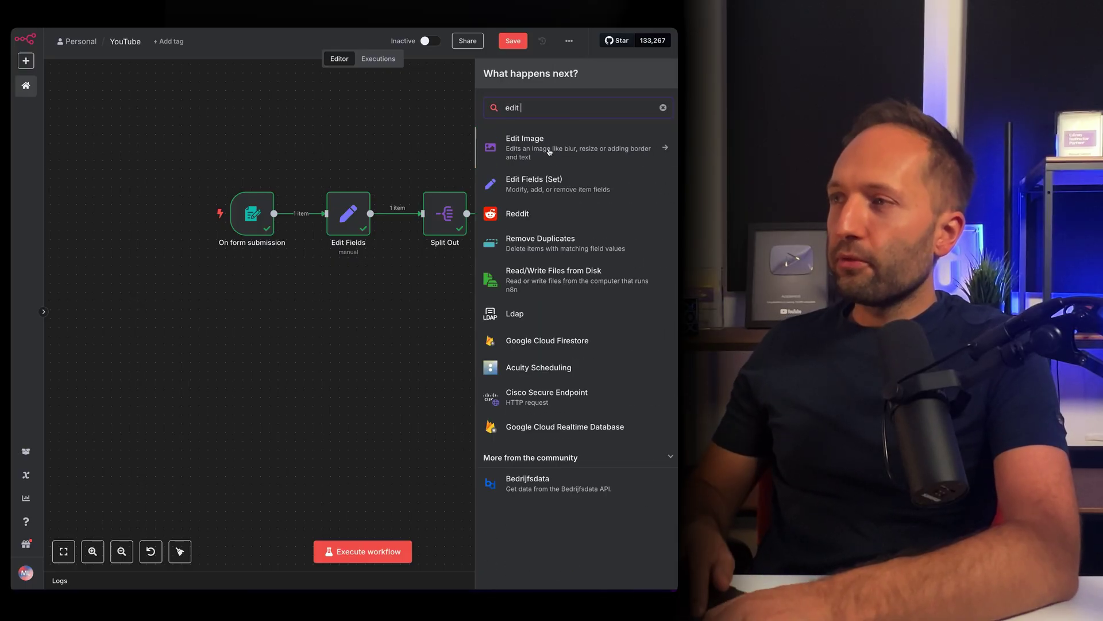
click(548, 185)
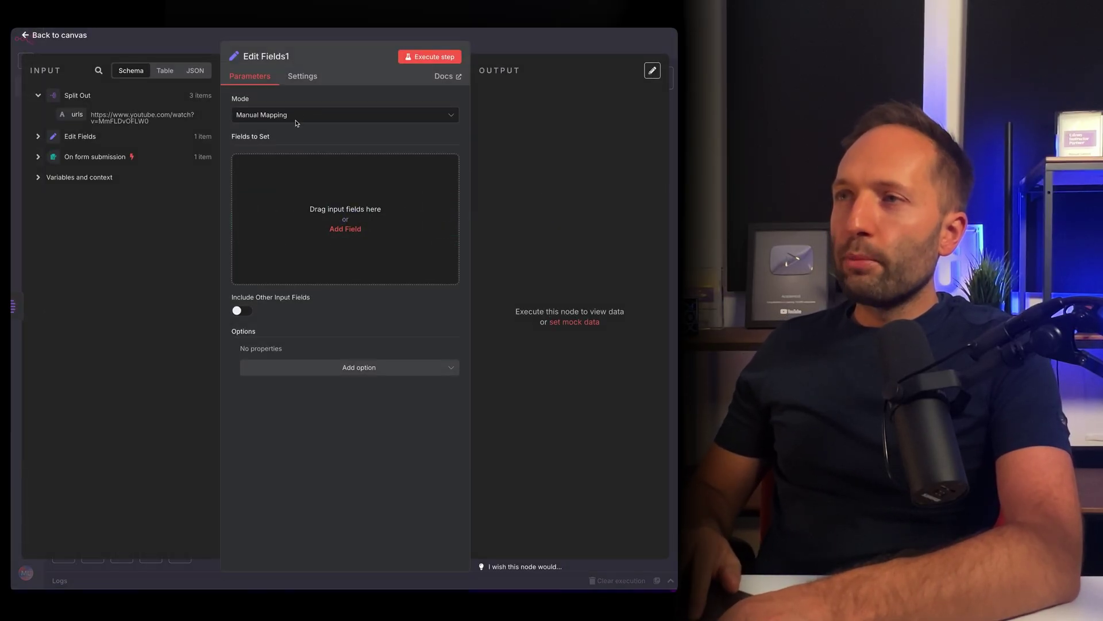
click(345, 230)
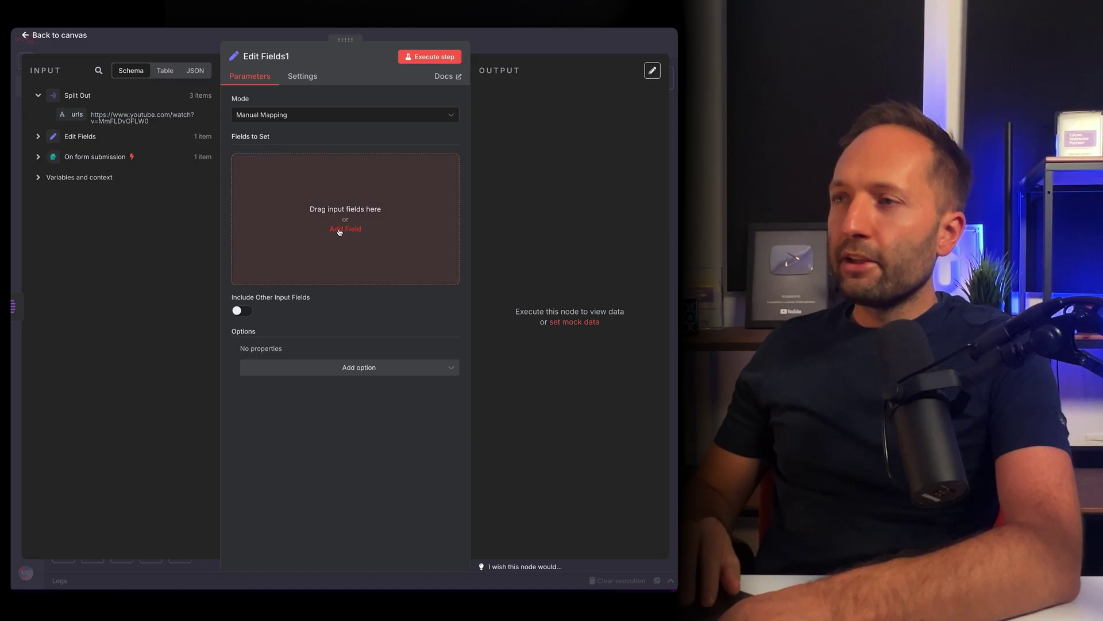
click(296, 167)
text(videoURL)
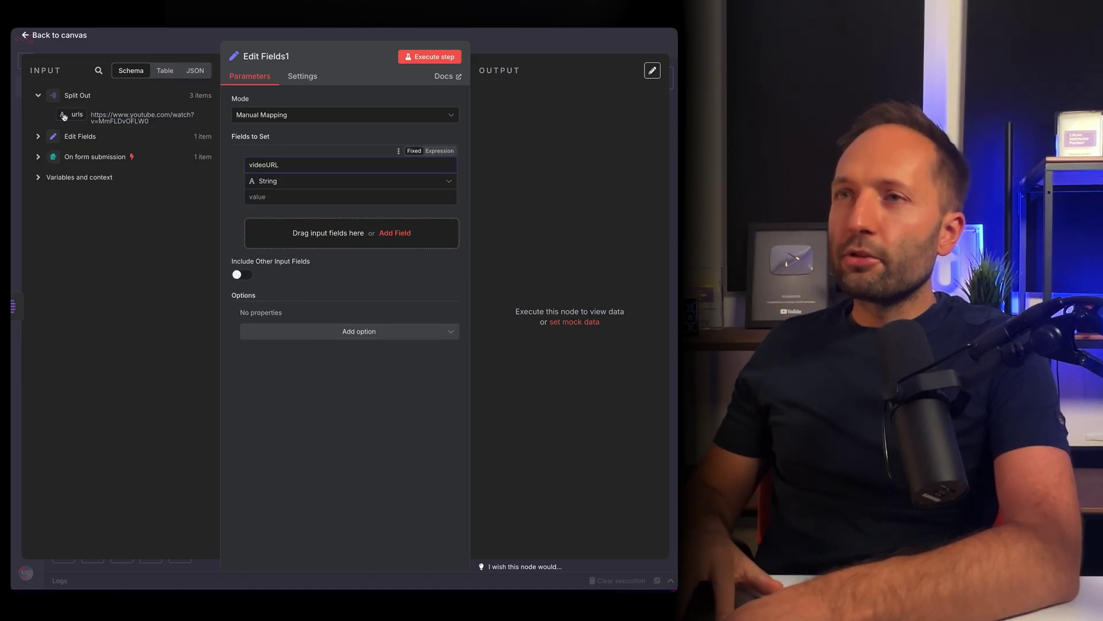
drag(63, 117, 207, 143)
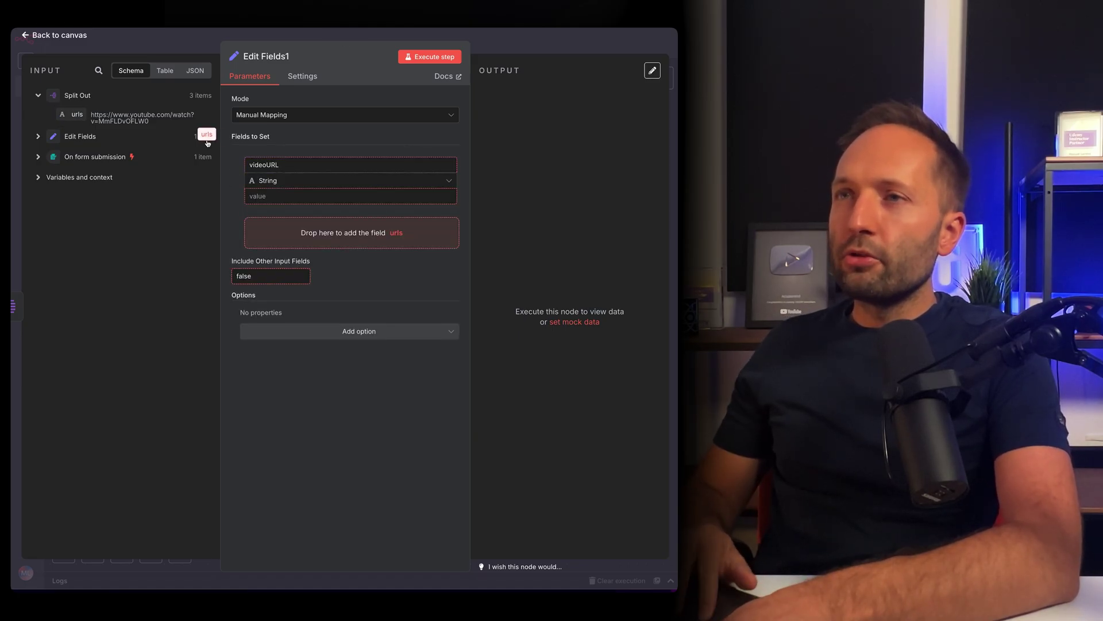
drag(307, 202, 304, 200)
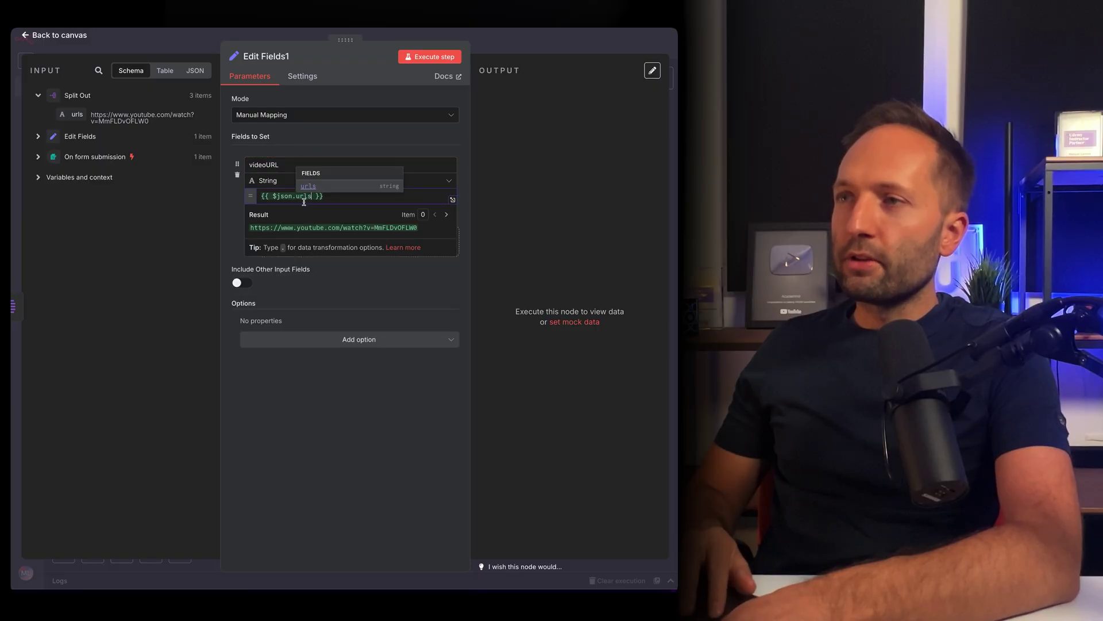
click(430, 56)
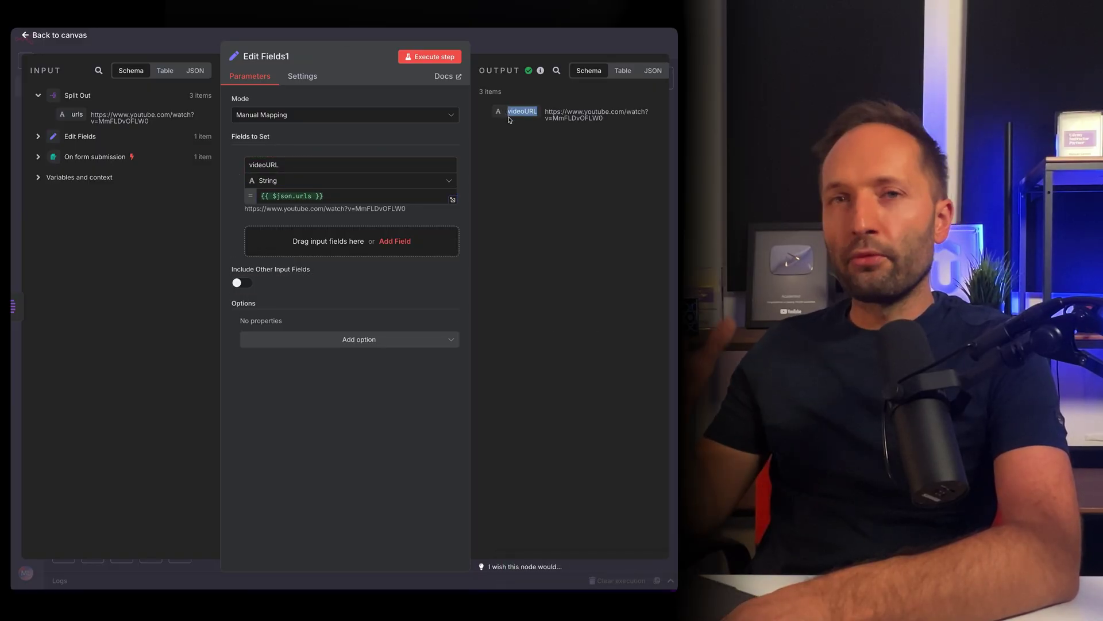
key(Escape)
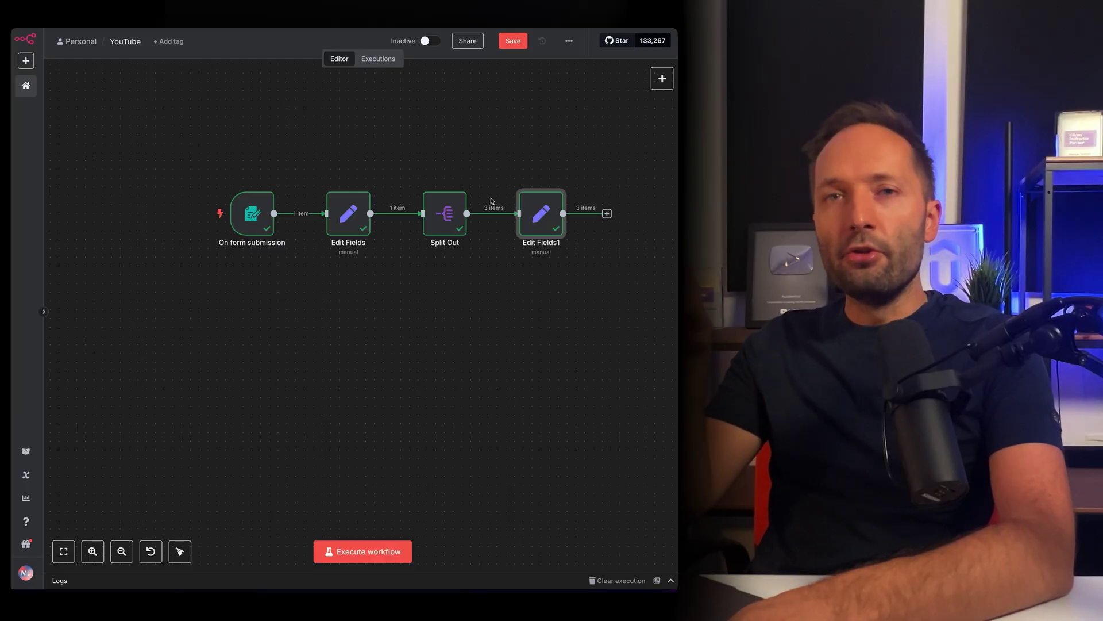
mouse_move(542, 214)
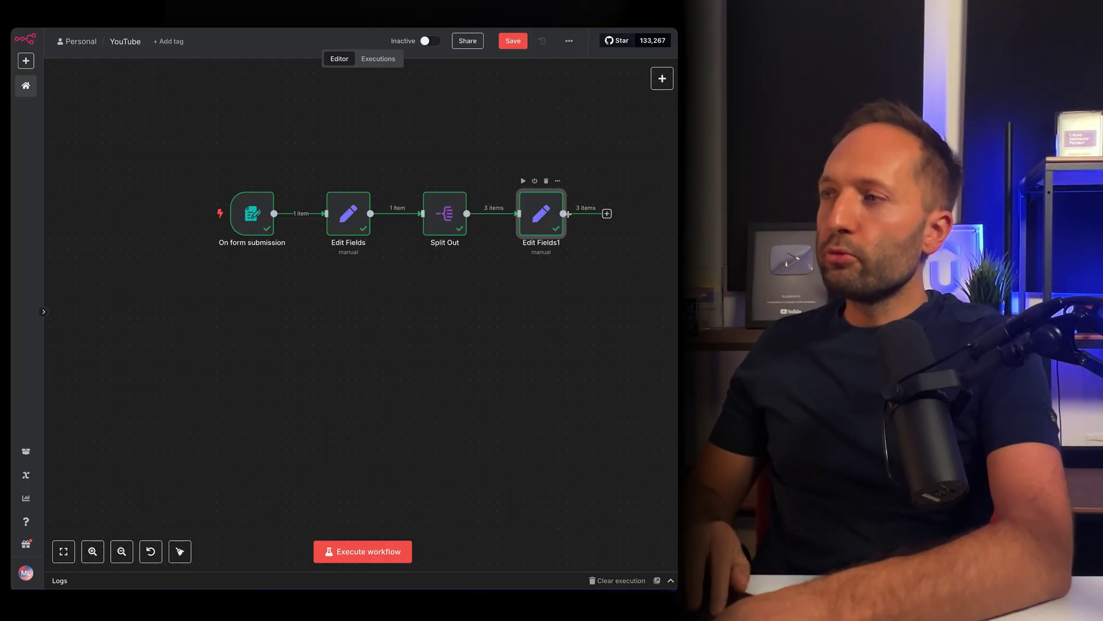
Add an HTTP Request node after Edit Fields1 and review the Gemini REST example's API key header
click(607, 214)
text(http)
click(543, 149)
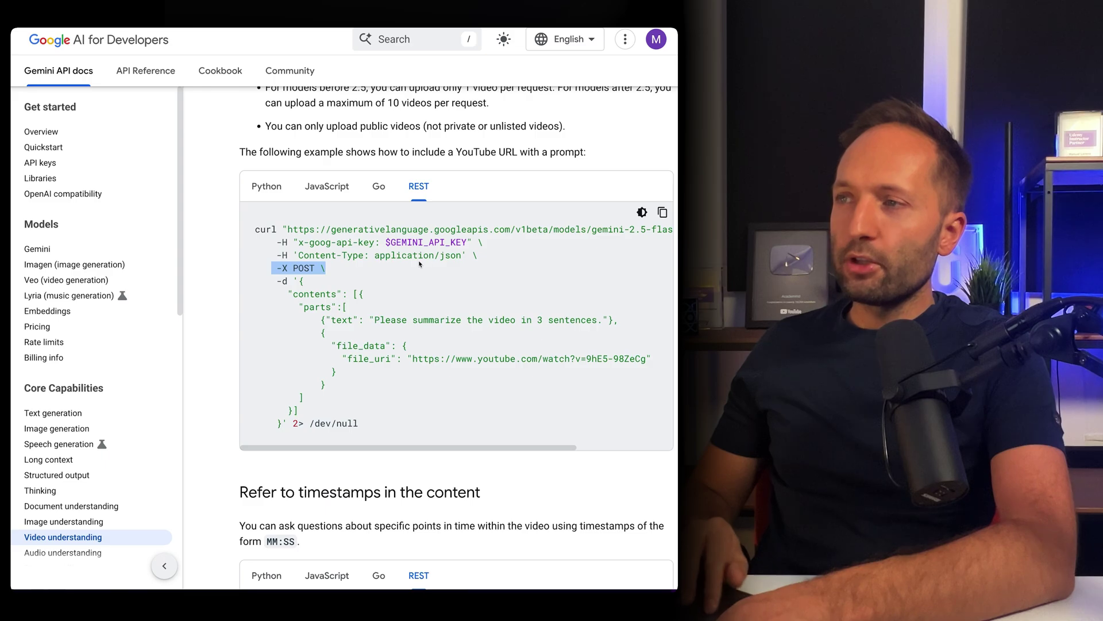
mouse_move(485, 243)
mouse_down()
mouse_move(319, 243)
mouse_move(674, 229)
mouse_up()
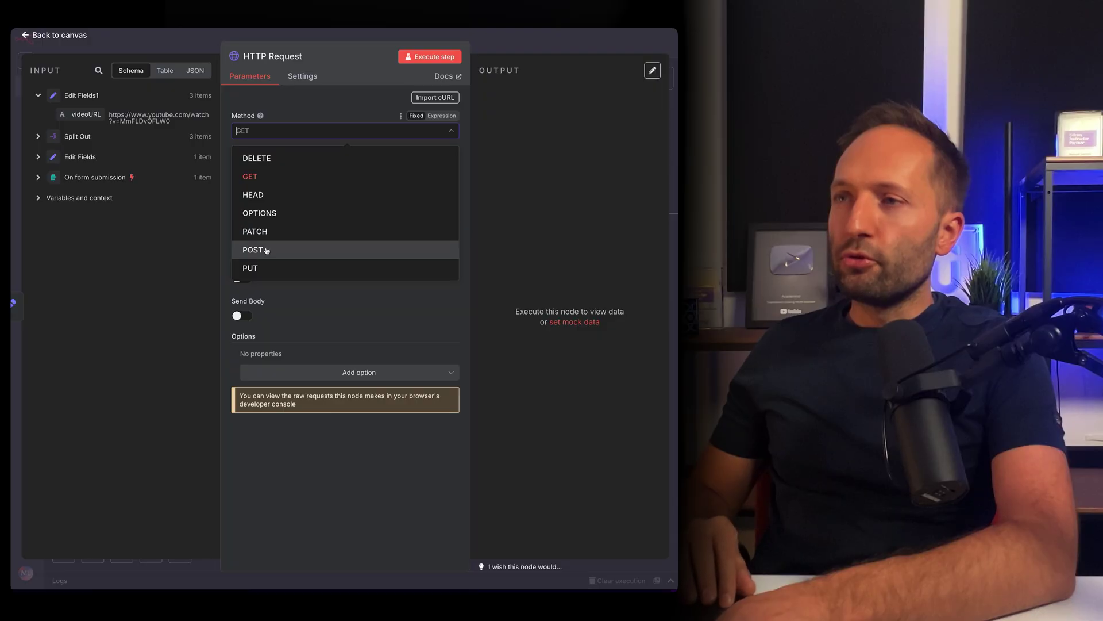
Set the HTTP Request to POST to the Gemini generateContent endpoint URL
click(267, 251)
click(315, 166)
key(ctrl+v)
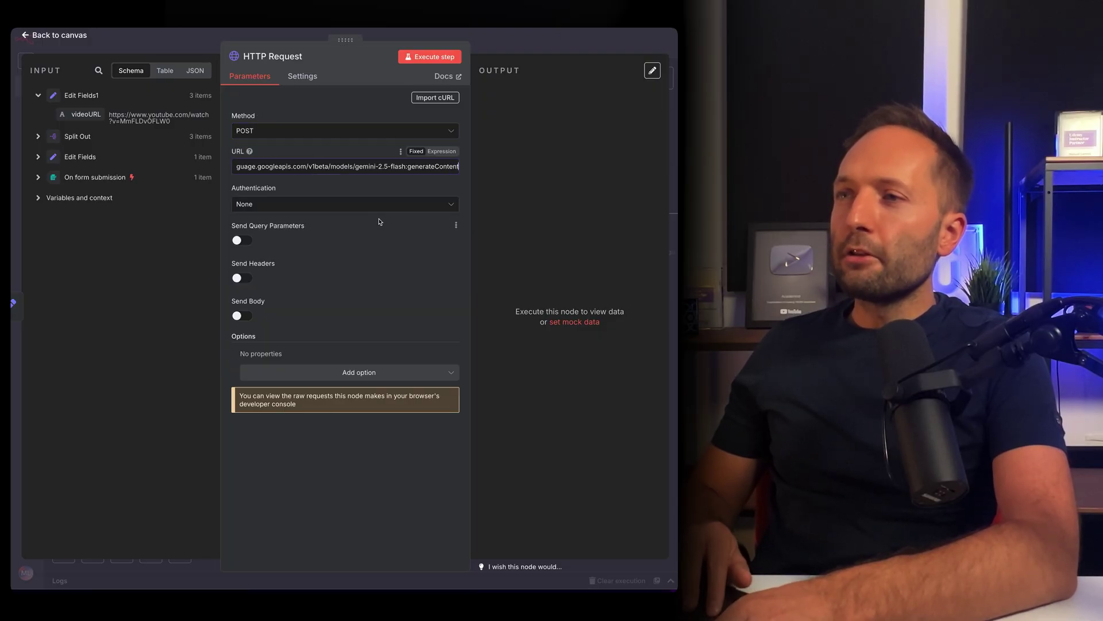
click(379, 221)
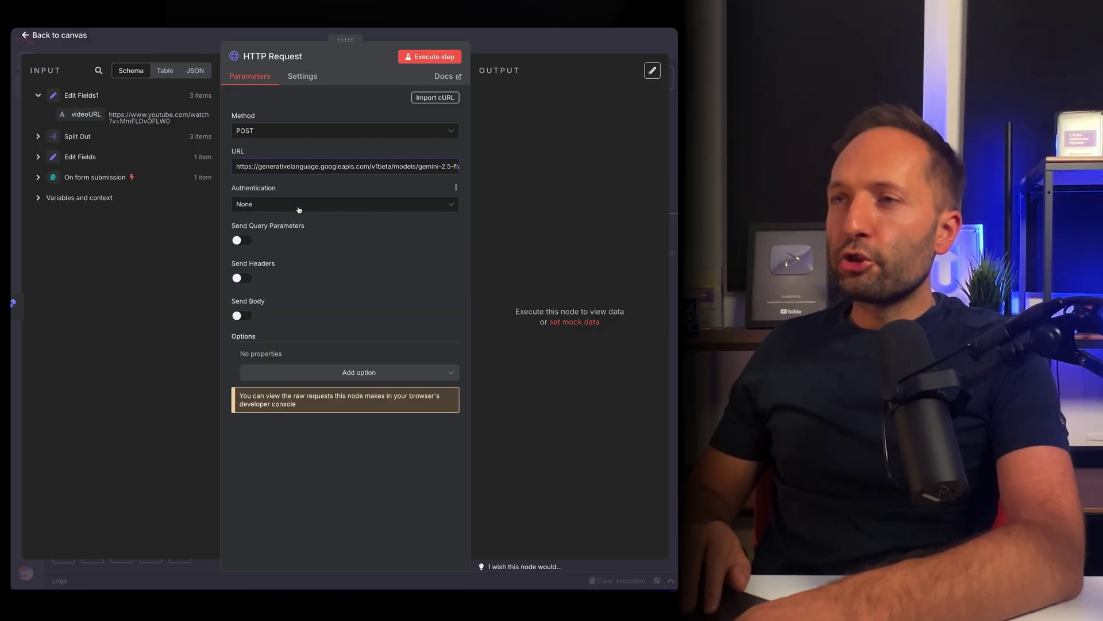
Send headers Content-Type: application/json and x-goog-api-key with the Gemini API key
click(242, 280)
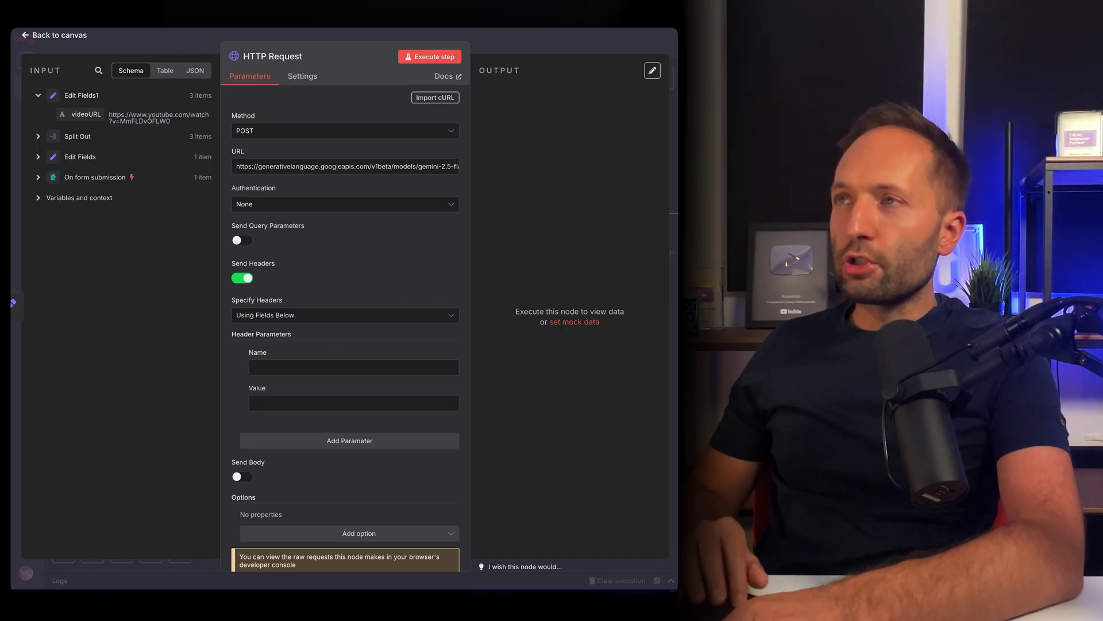
text(Content-Type)
key(Tab)
text(application/json)
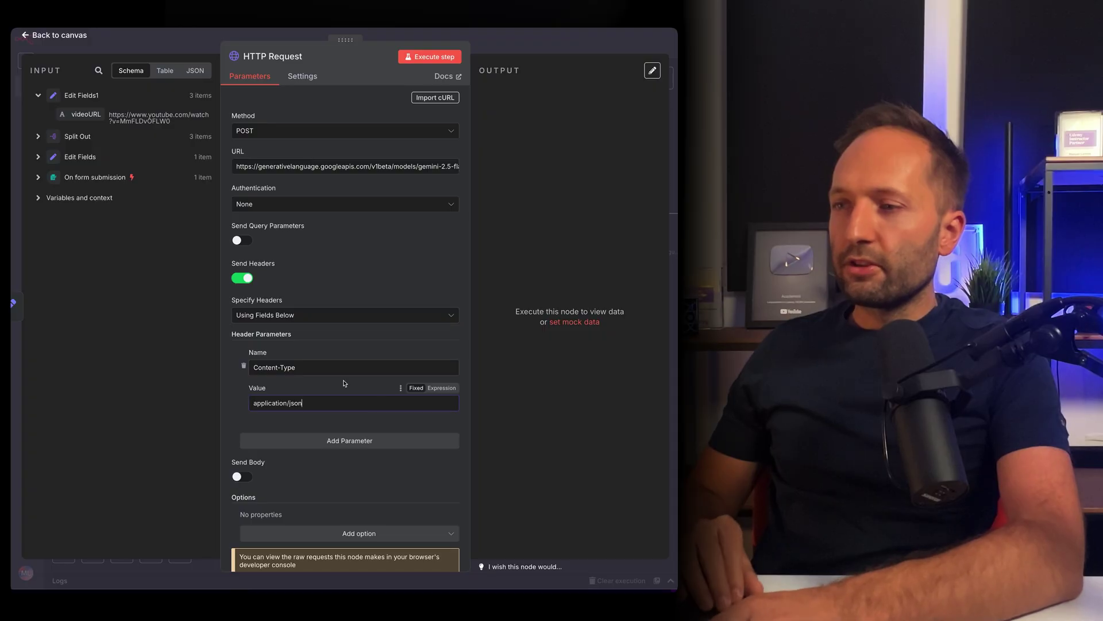
scroll(328, 419, down, 1)
click(327, 418)
scroll(327, 419, down, 2)
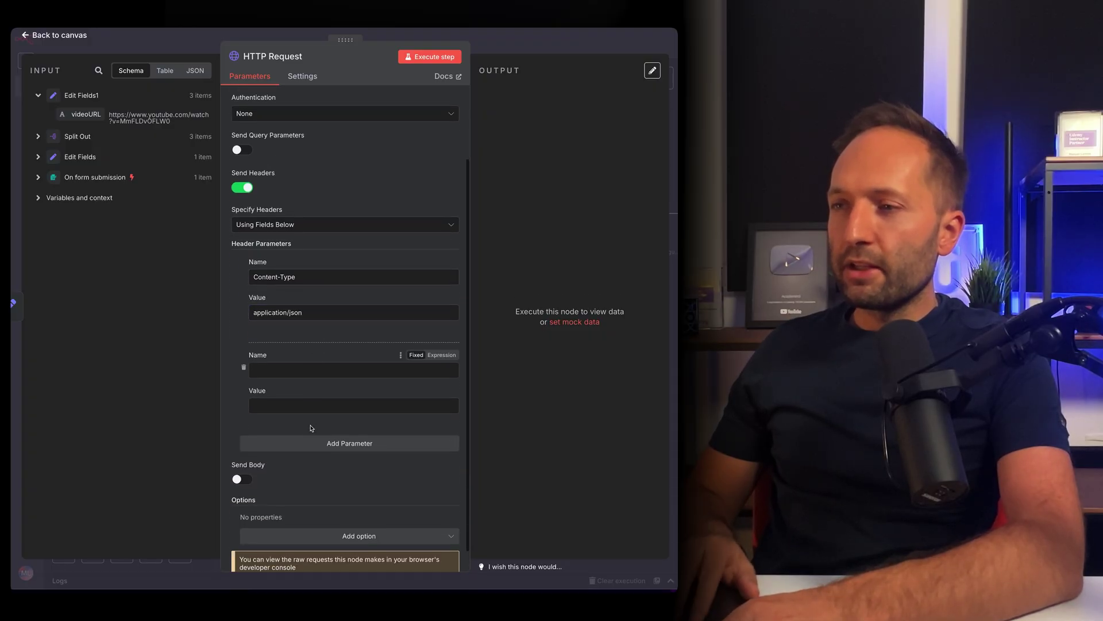
click(321, 360)
text(x-goog-api-key)
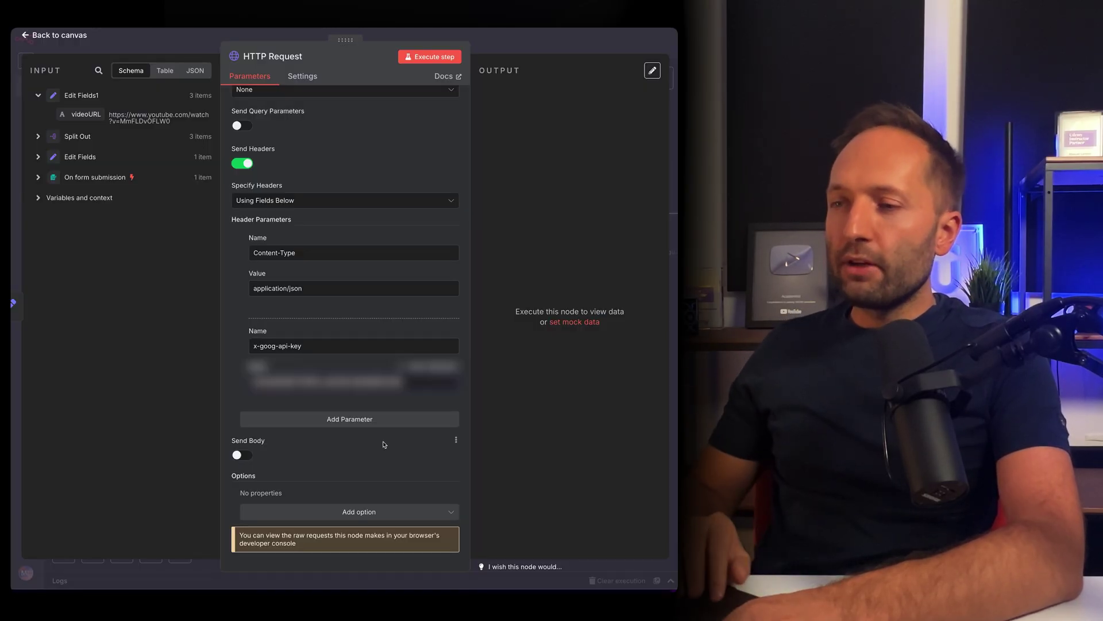
Enable a JSON request body and paste the prepared Gemini English transcription request
click(242, 453)
scroll(301, 333, down, 3)
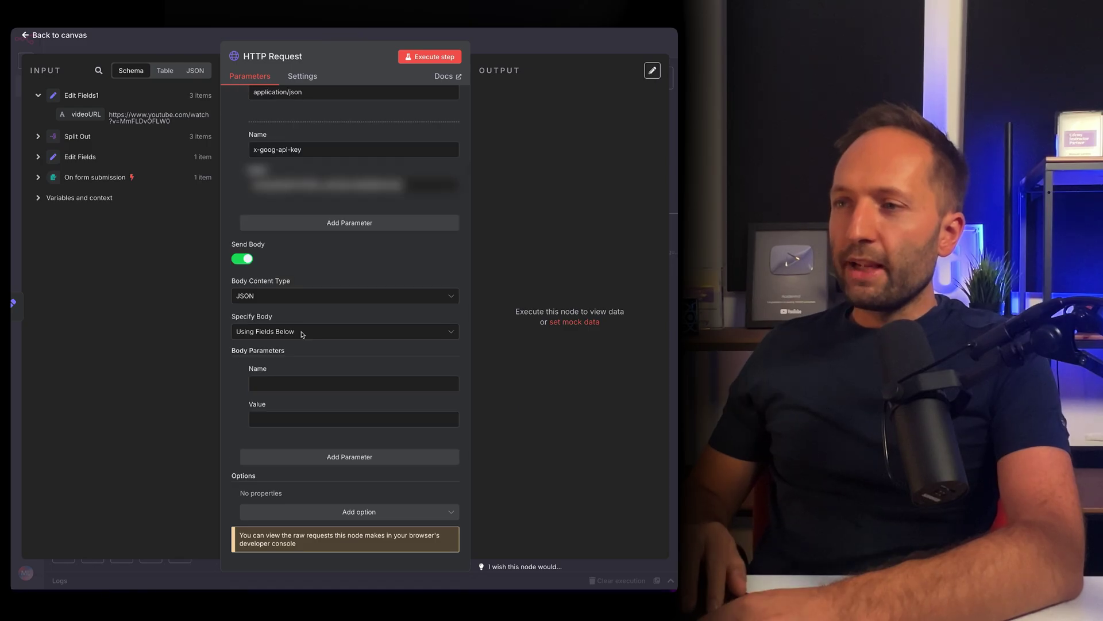
click(301, 334)
click(285, 376)
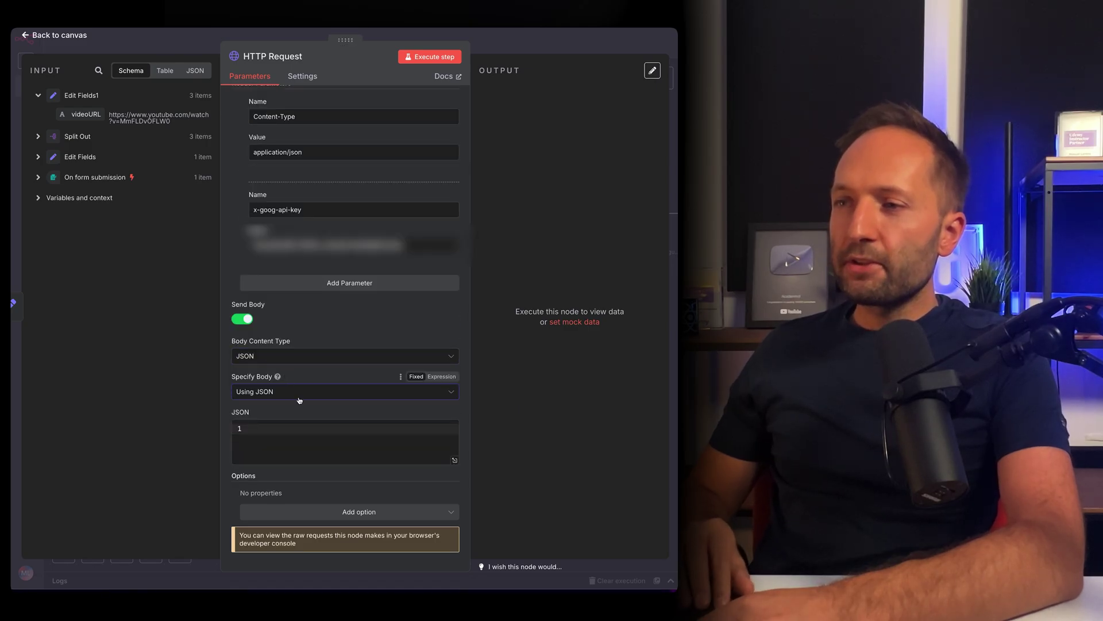
key(ctrl+v)
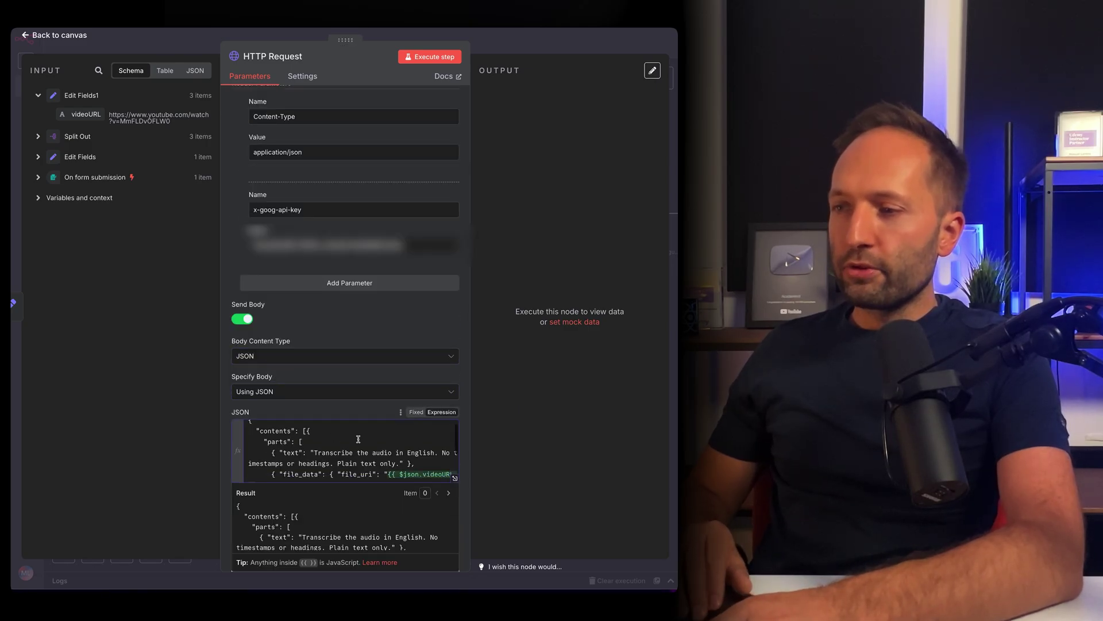
Replace the body's file_uri value with the videoURL field in the expression editor
click(452, 478)
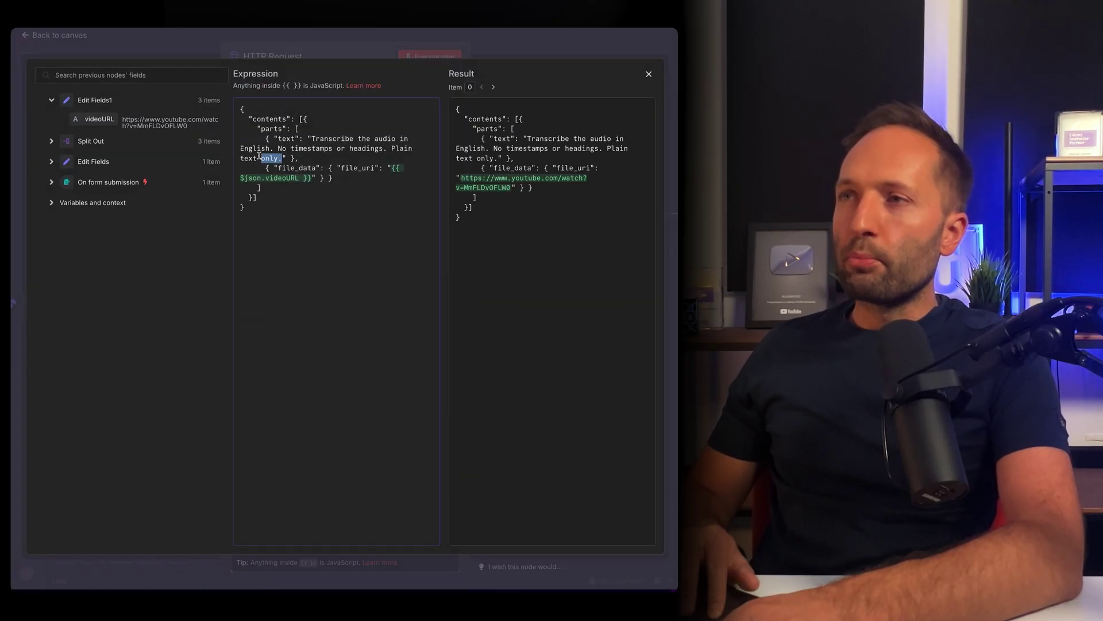
drag(258, 156, 307, 139)
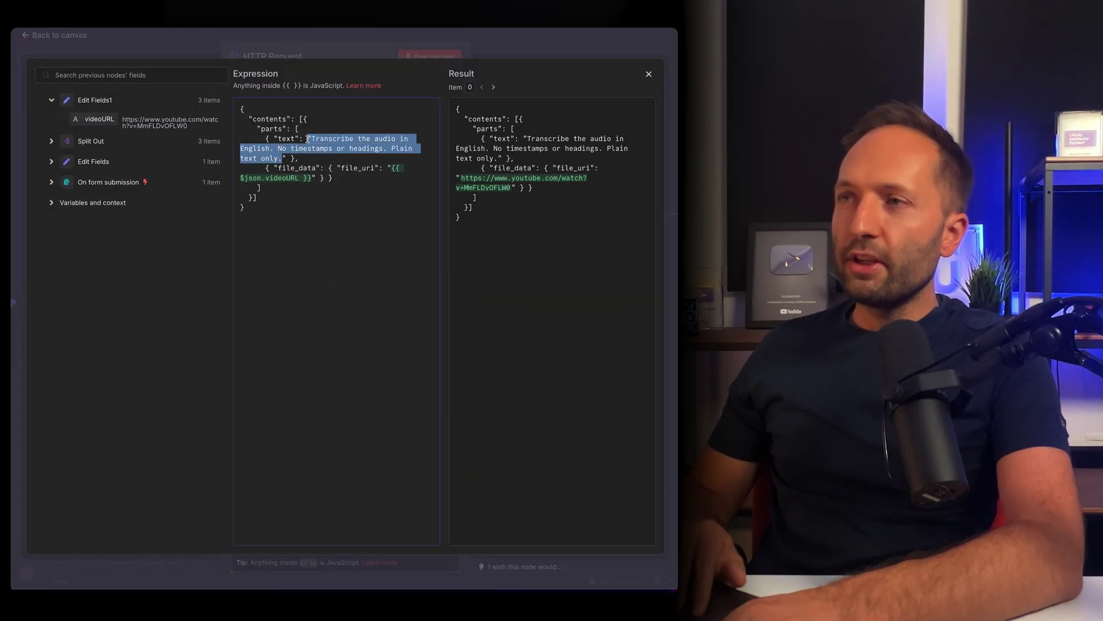
click(308, 183)
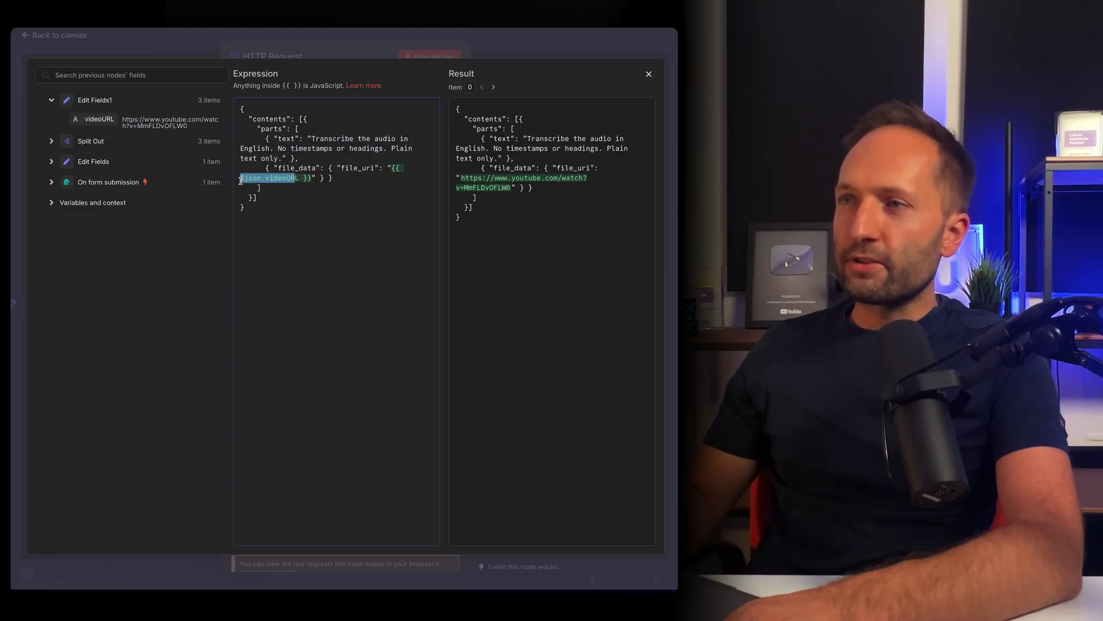
key(BackSpace)
key(BackSpace)
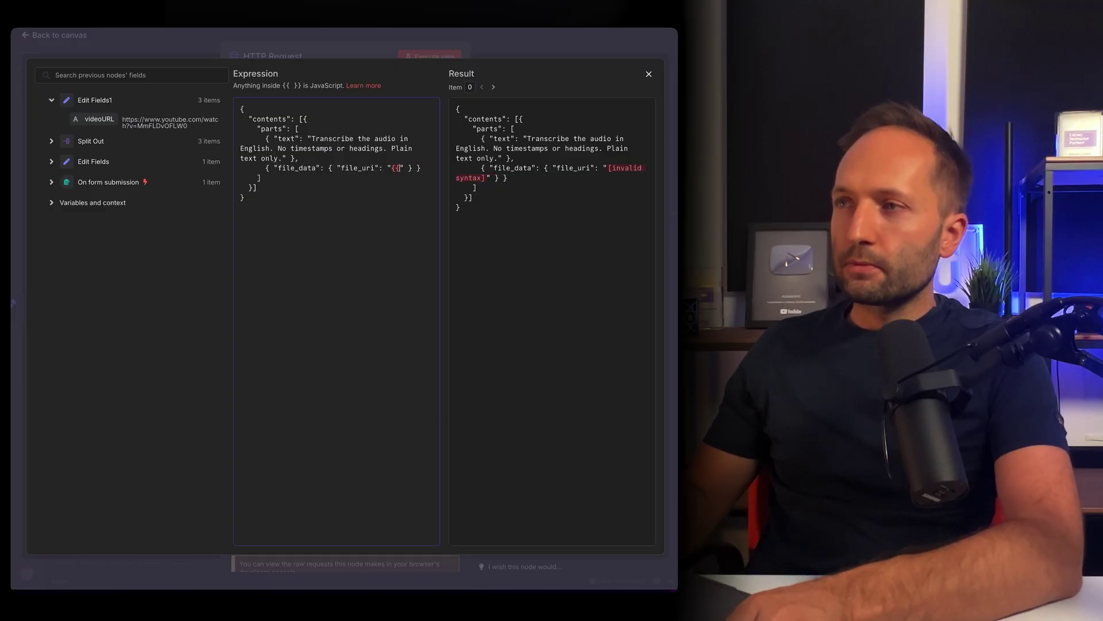
key(BackSpace)
drag(88, 121, 392, 168)
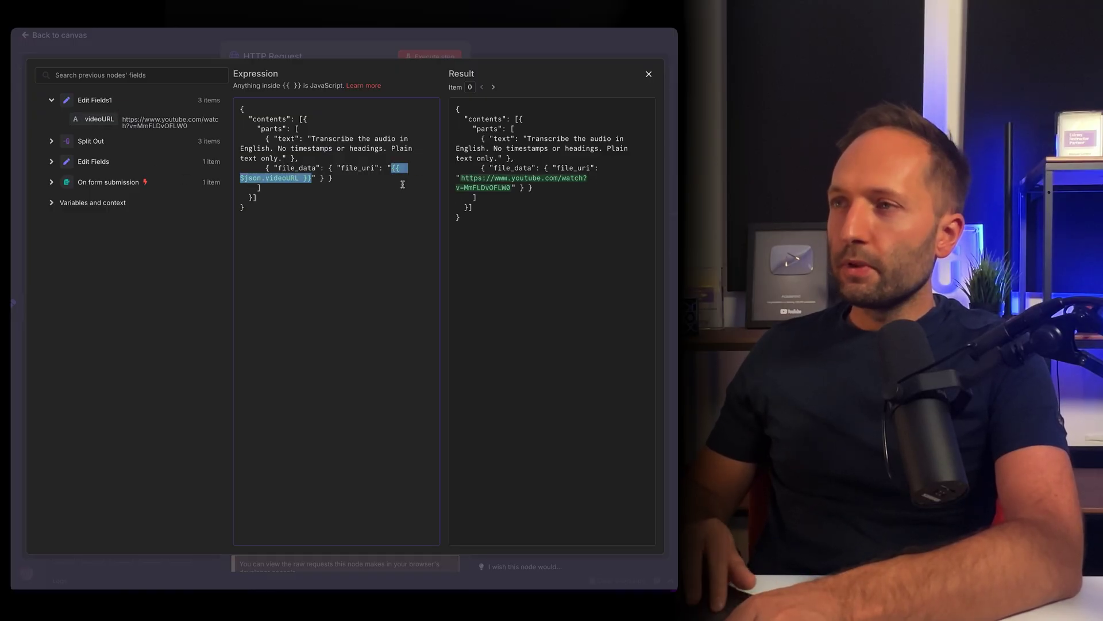
click(496, 44)
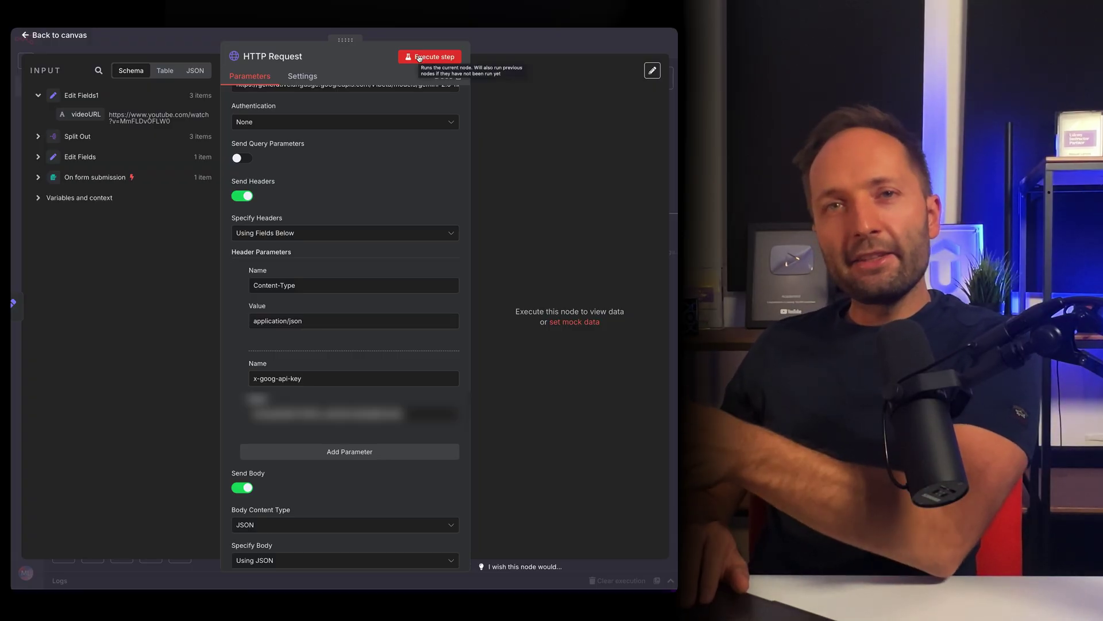
Execute the HTTP Request node to get Gemini transcripts for all three videos
click(420, 56)
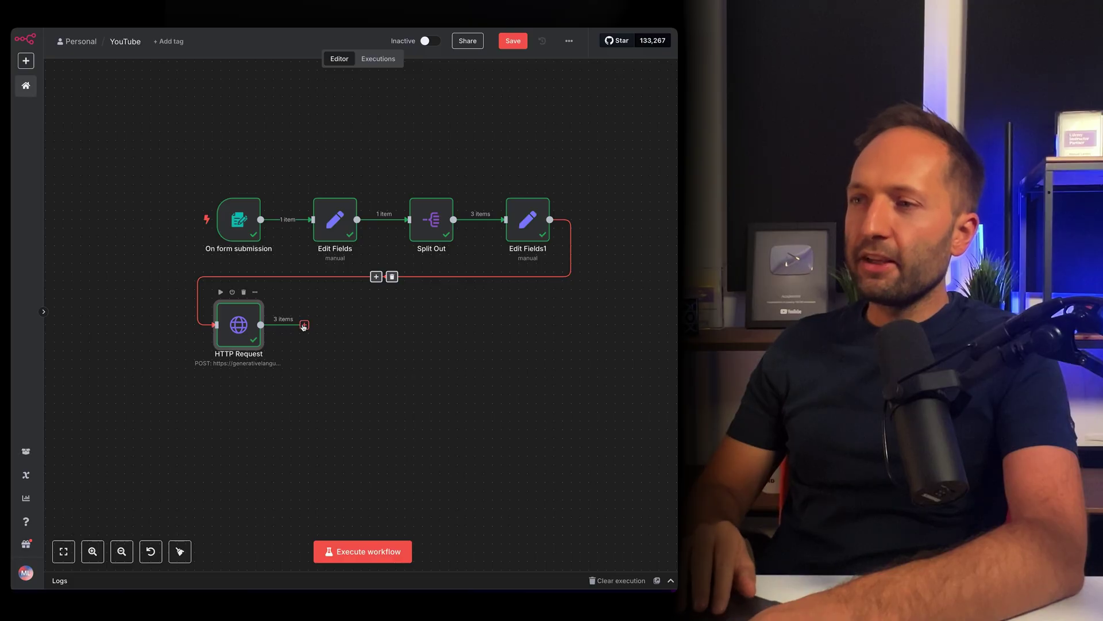
Add an Aggregate node that combines the transcript text field, and run it
click(304, 326)
text(aggr)
key(Return)
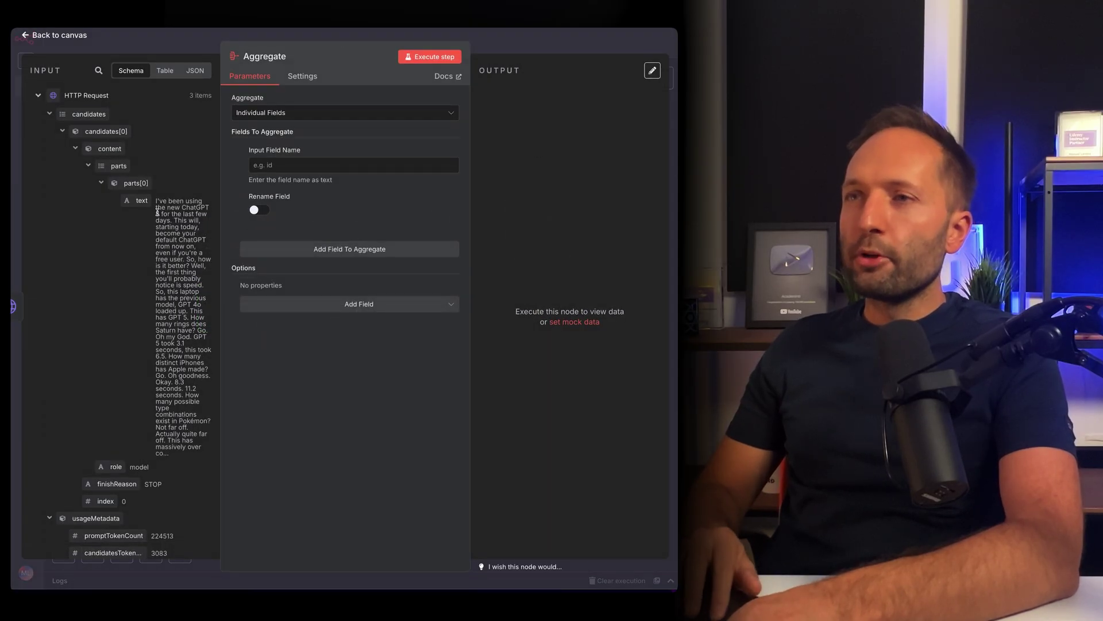
drag(135, 201, 129, 203)
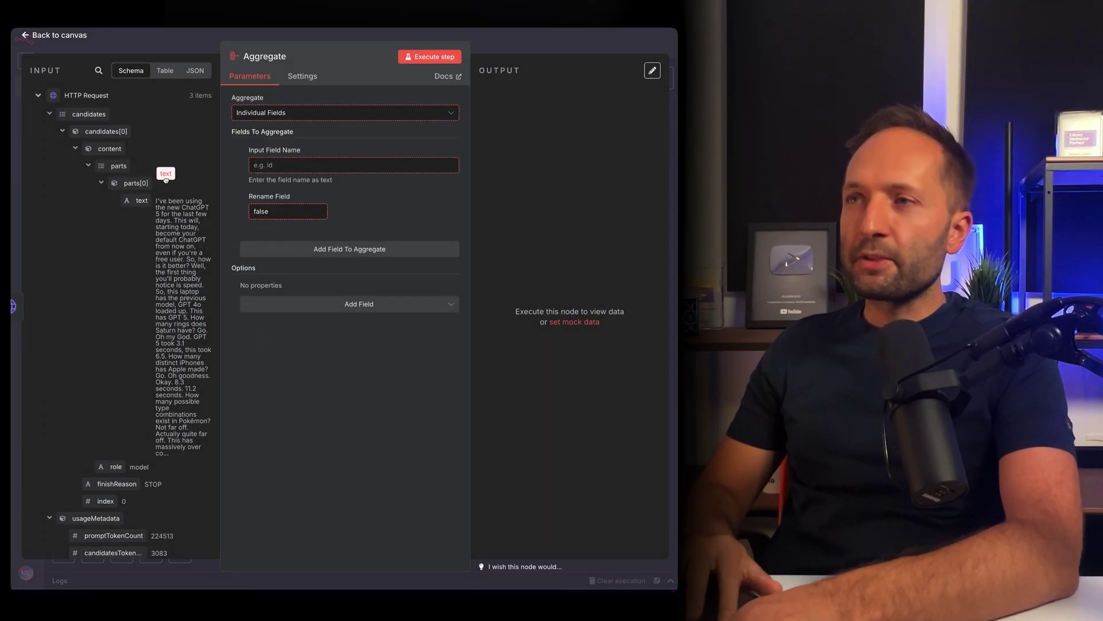
drag(283, 177, 287, 170)
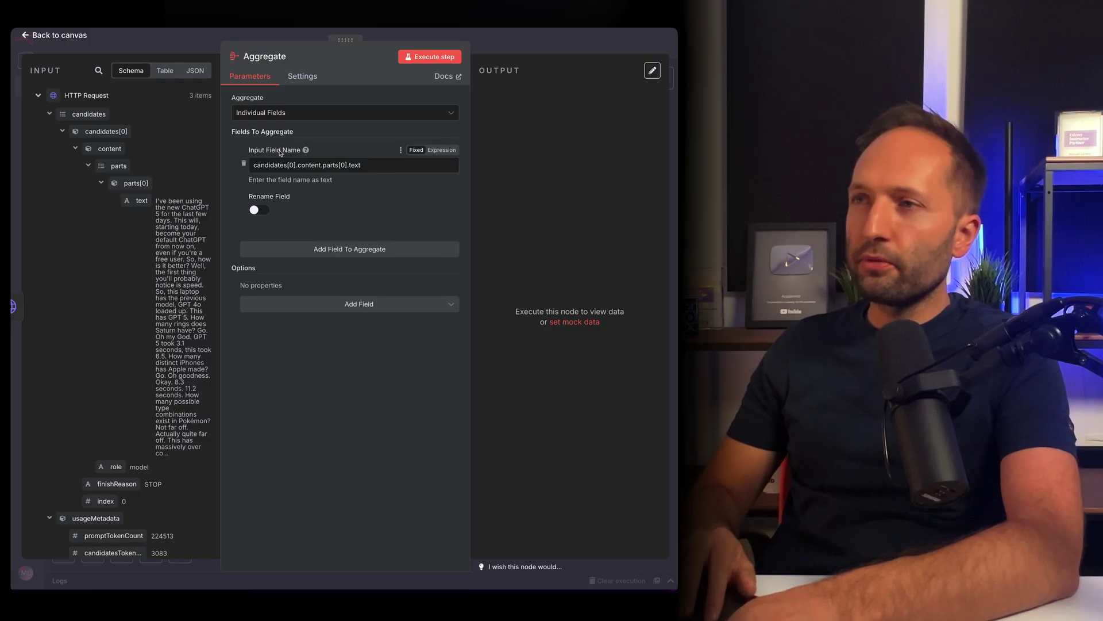
click(424, 61)
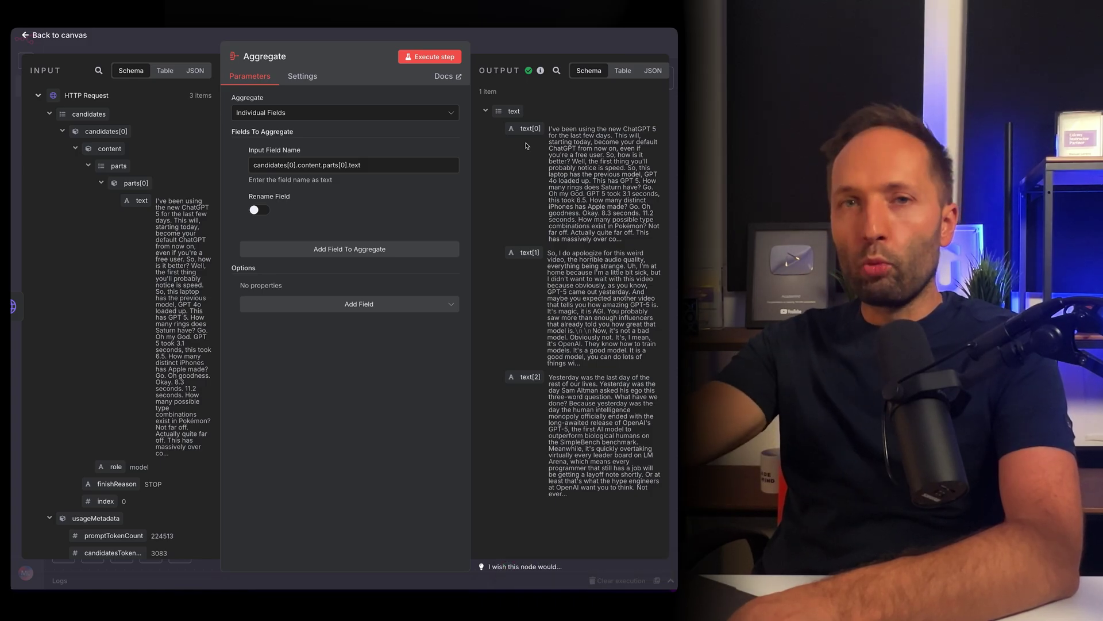
key(Escape)
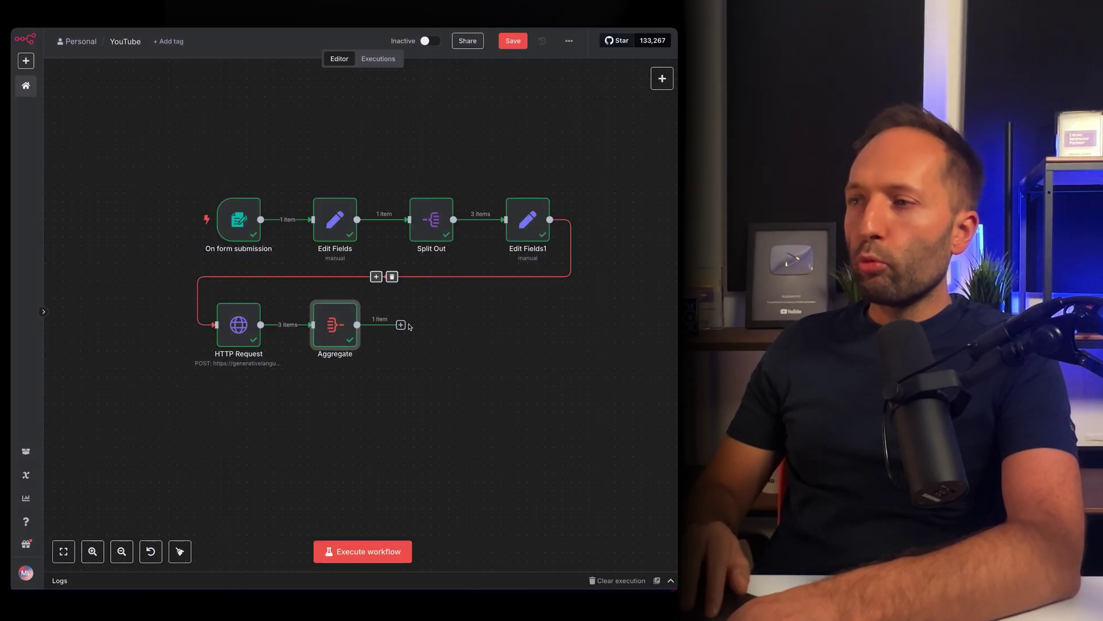
click(401, 325)
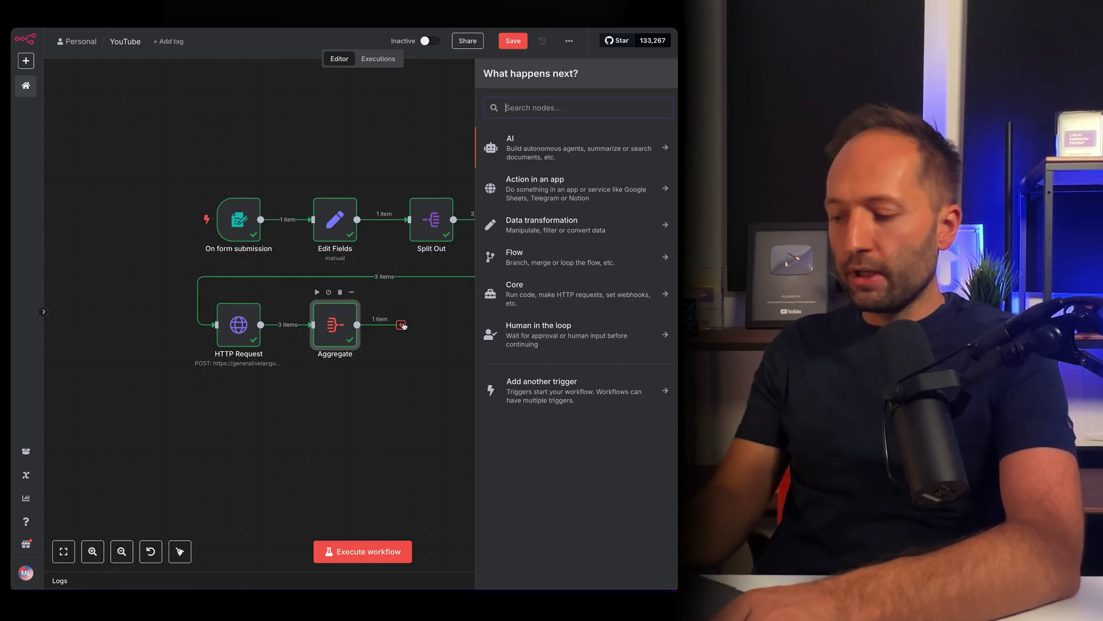
text(open)
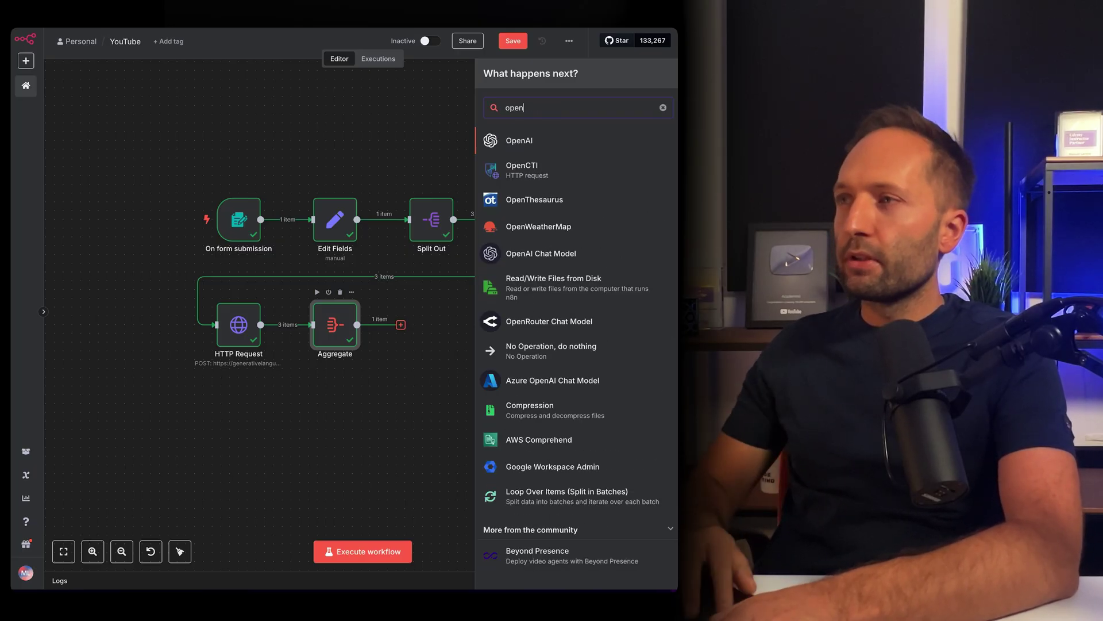
Add an OpenAI 'Message a model' node using GPT-5, role User, and the pasted summary prompt
key(Return)
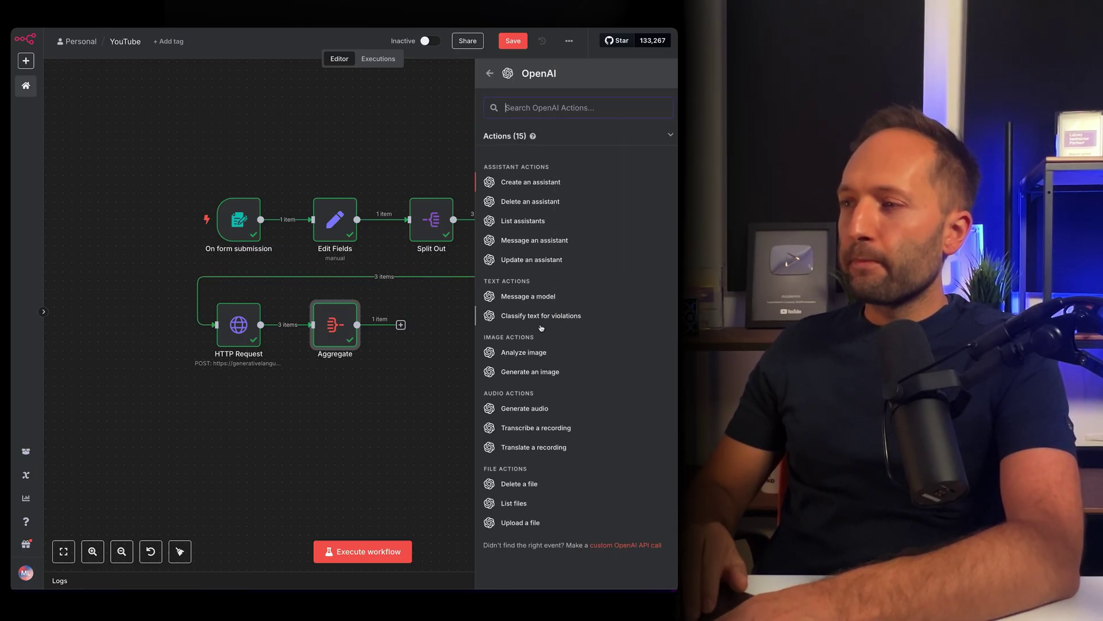
click(530, 298)
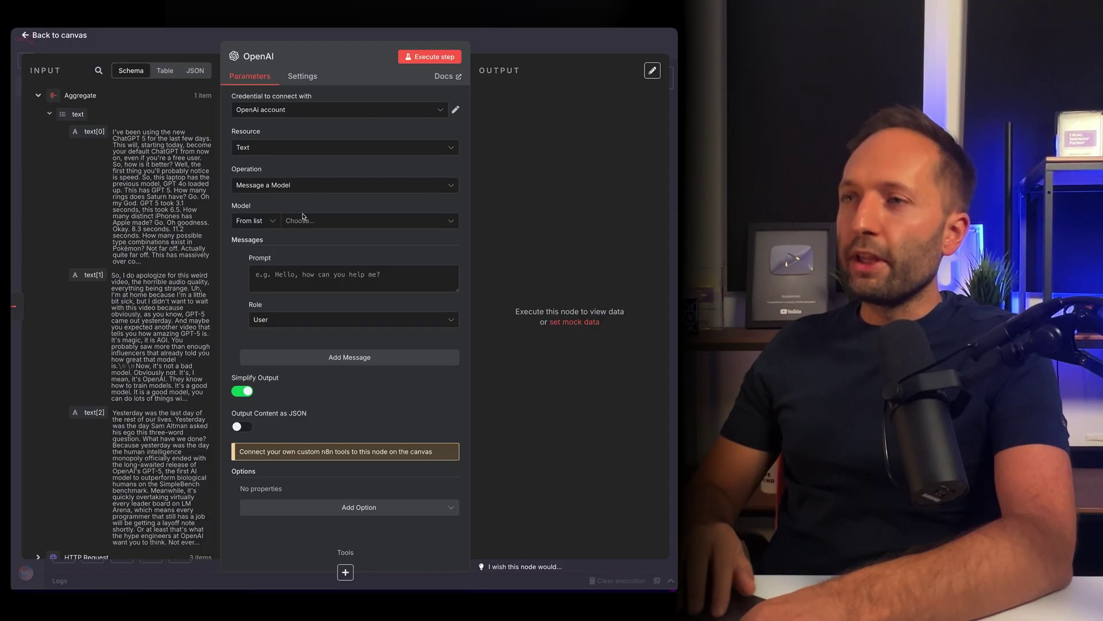
click(302, 221)
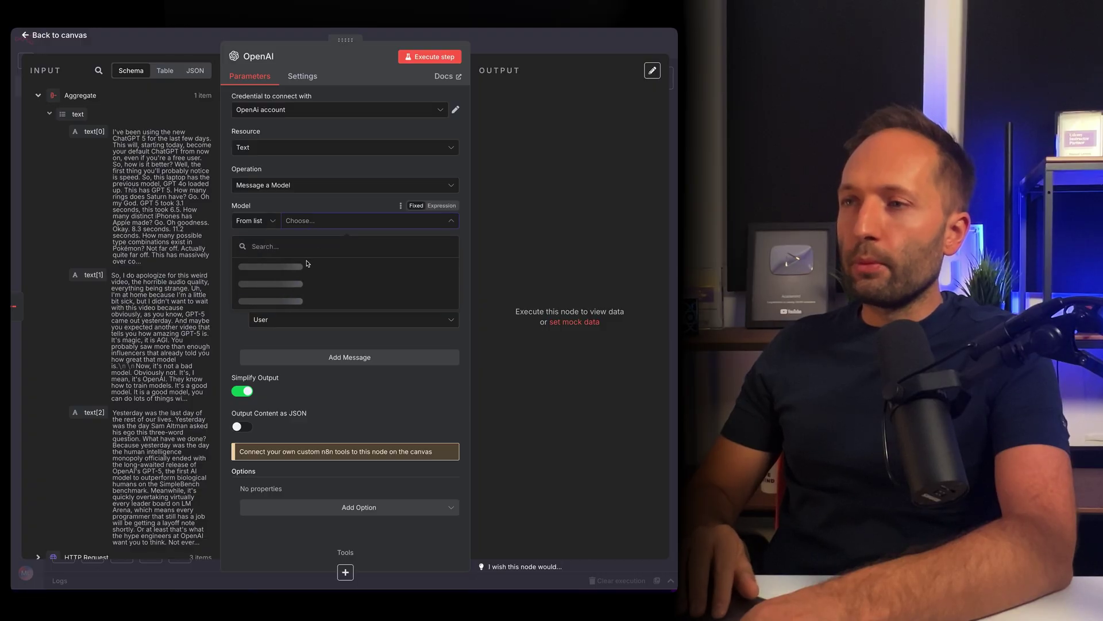
click(337, 319)
click(344, 320)
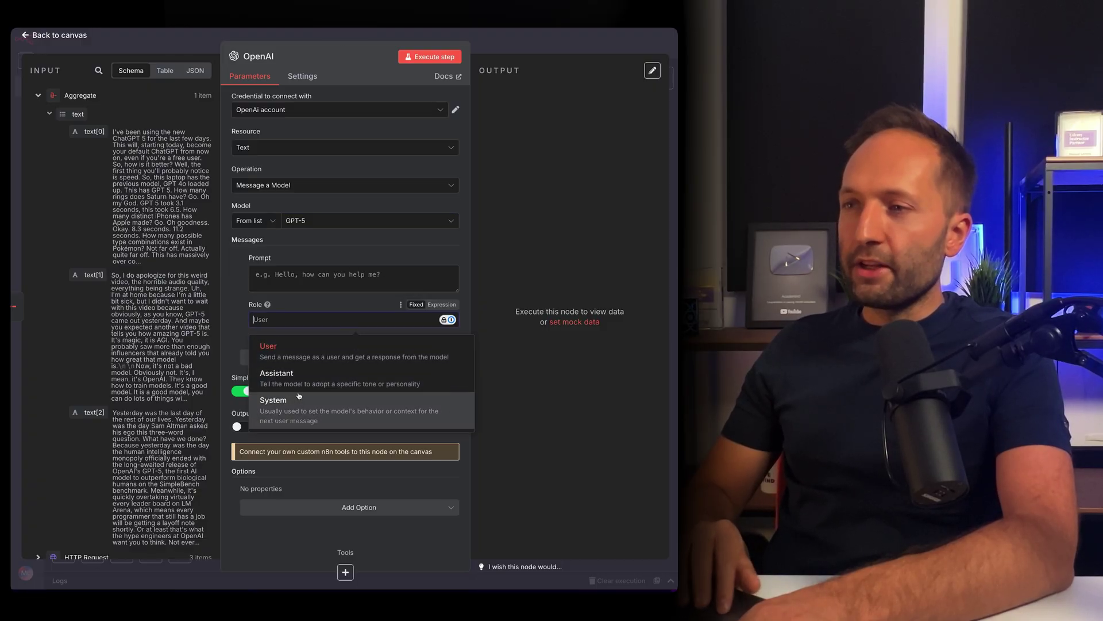
click(313, 322)
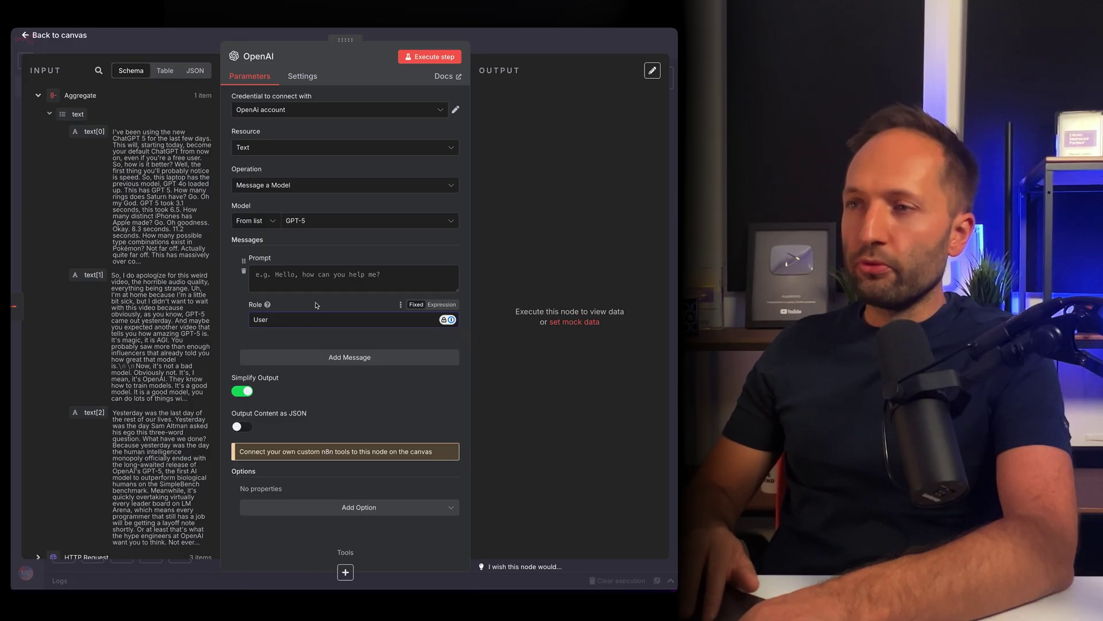
click(427, 281)
key(ctrl+v)
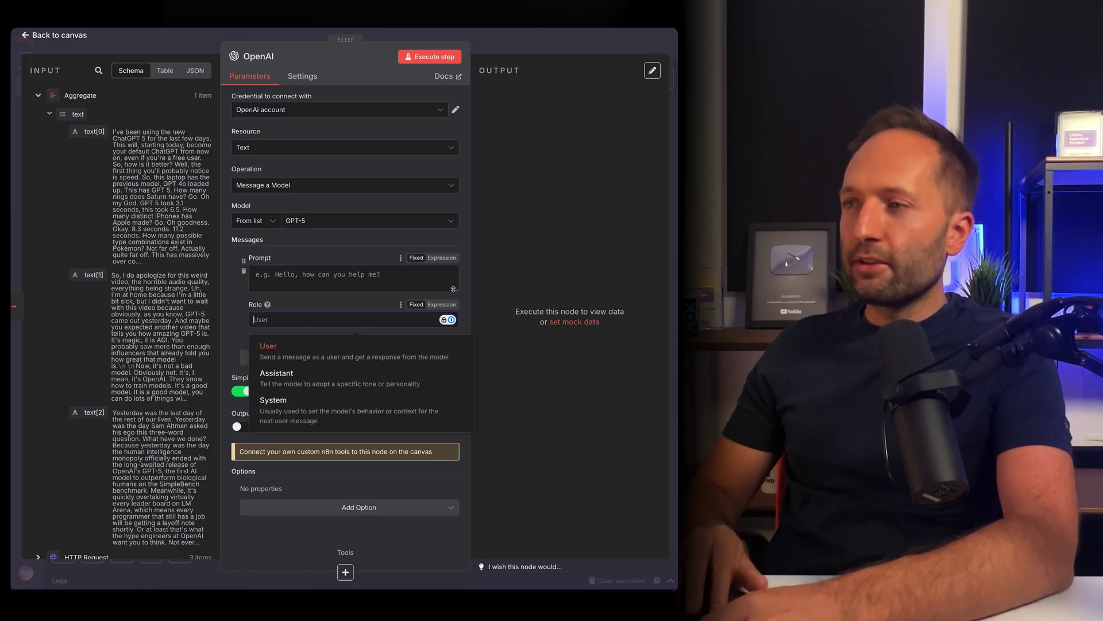
Edit the aggregated transcripts expression inside the OpenAI prompt in the expanded editor
click(456, 326)
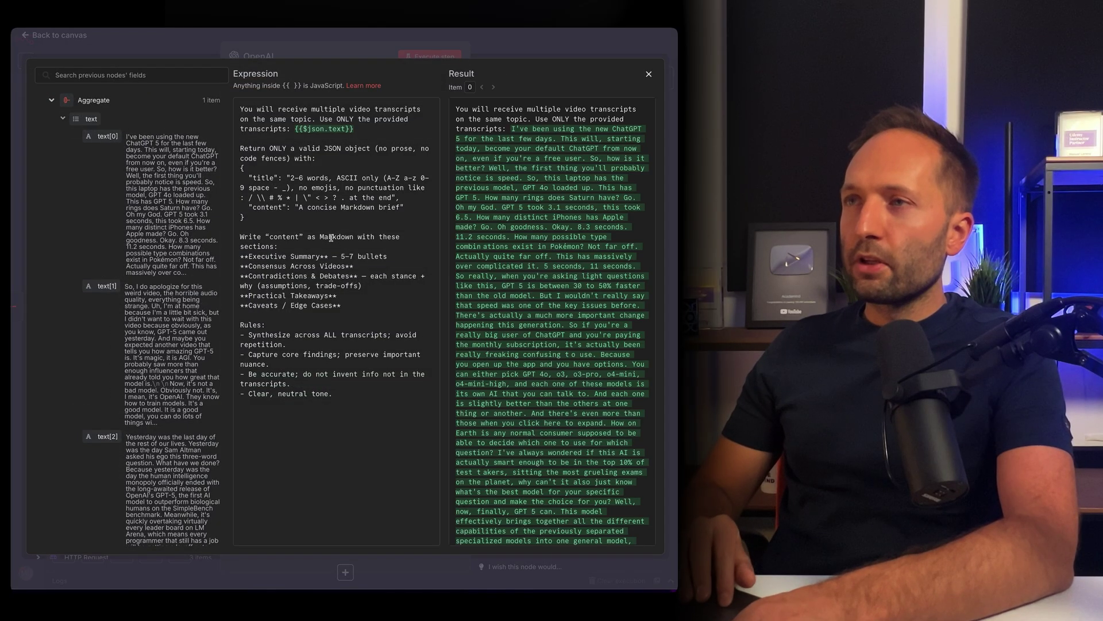
drag(354, 128, 295, 128)
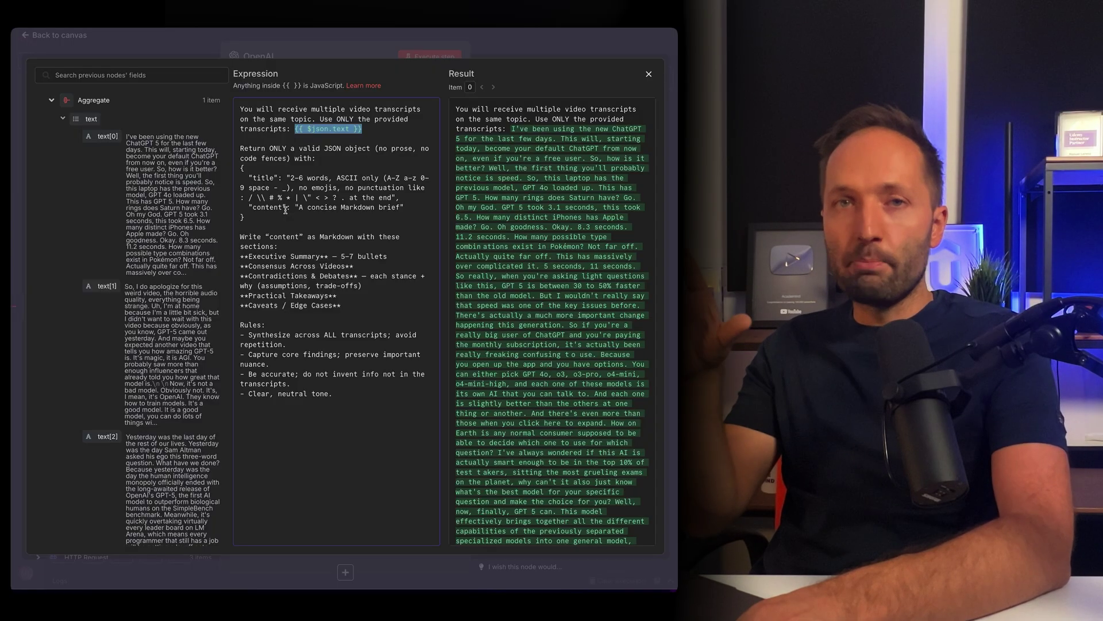
key(Escape)
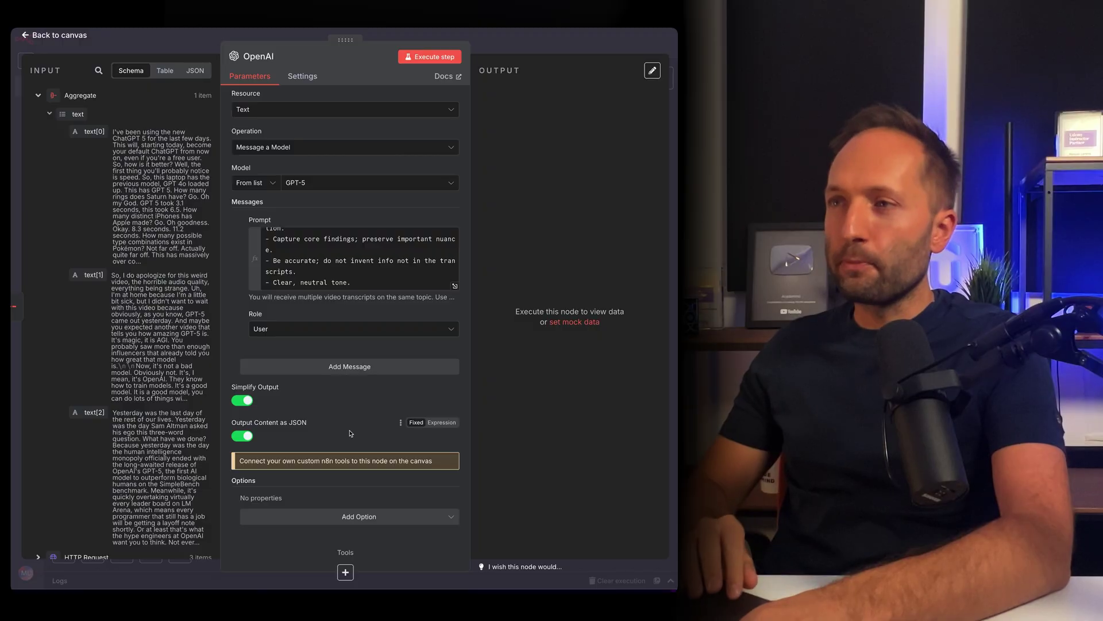
Run the OpenAI node and review its 'GPT 5 Reality Check' summary output
click(419, 60)
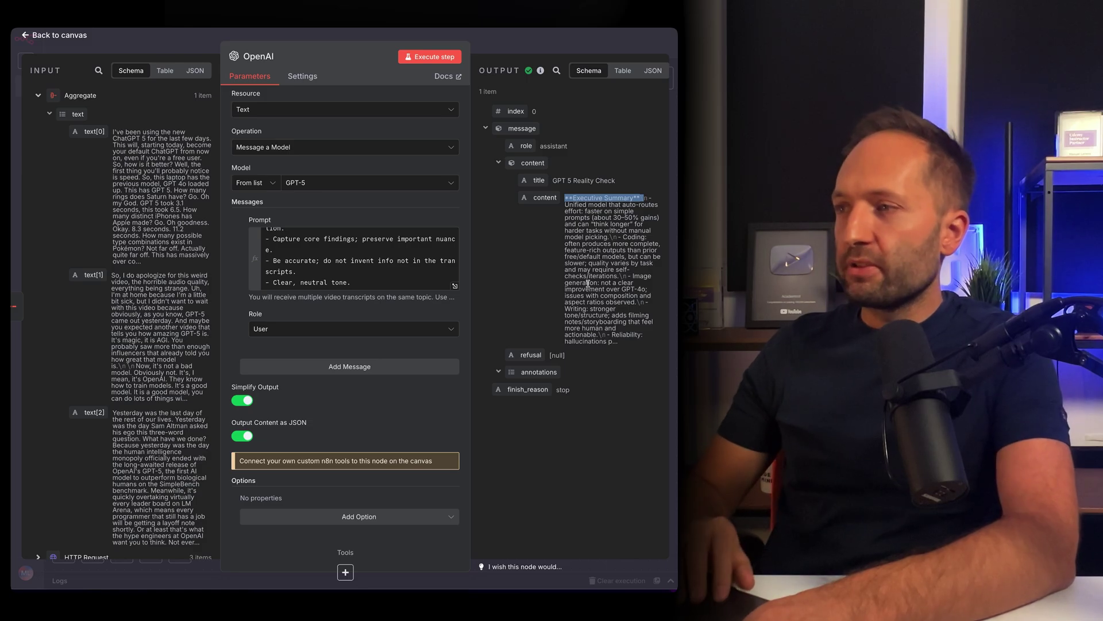
drag(624, 345, 565, 199)
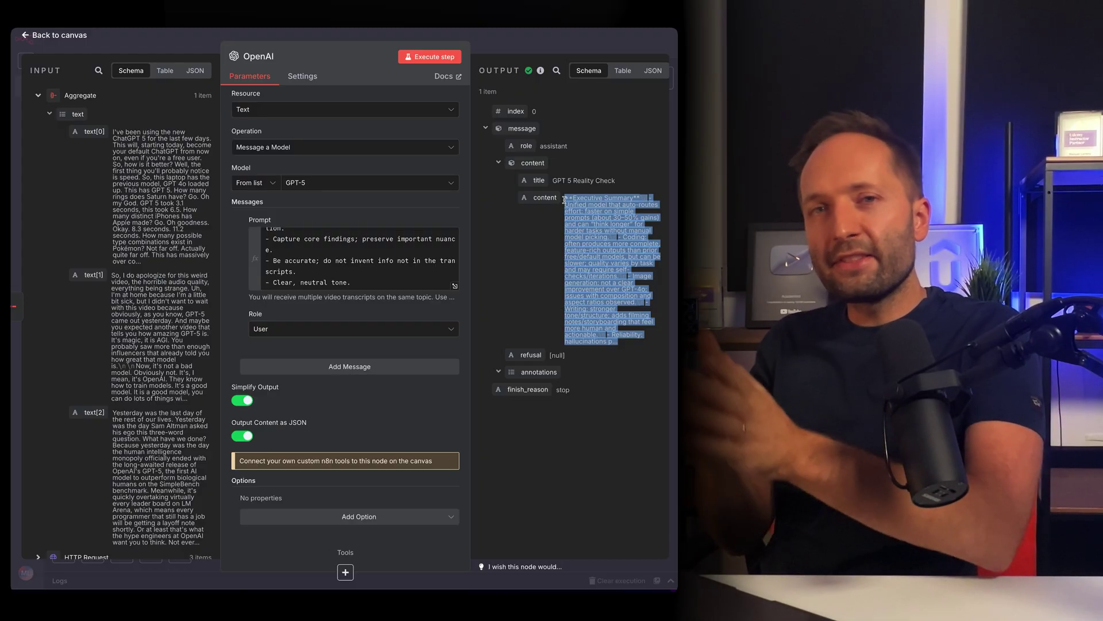
click(565, 199)
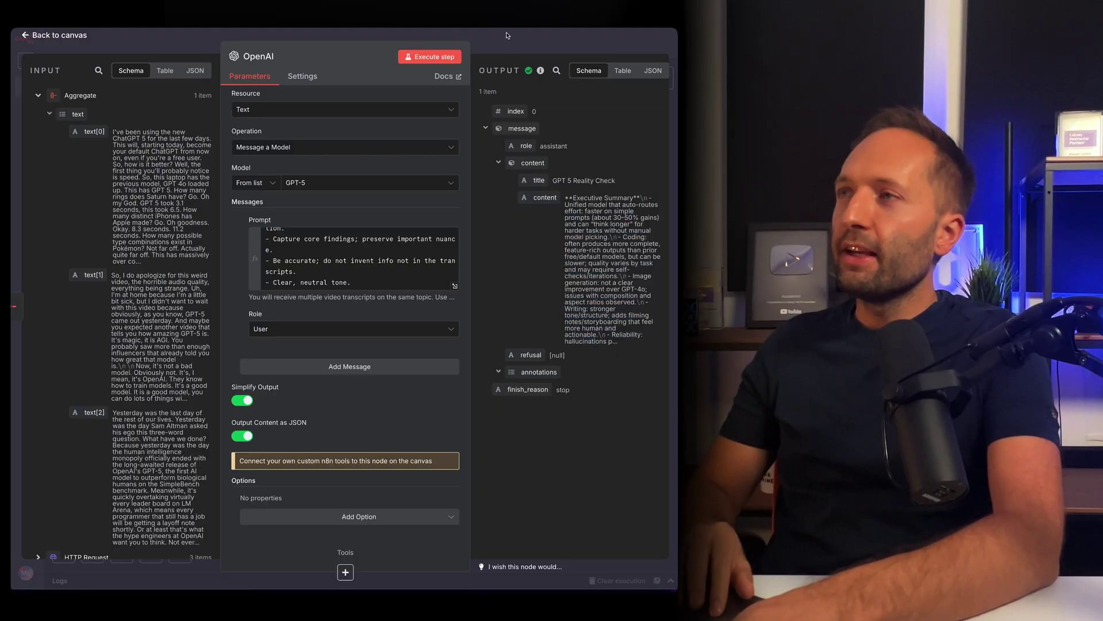
key(Escape)
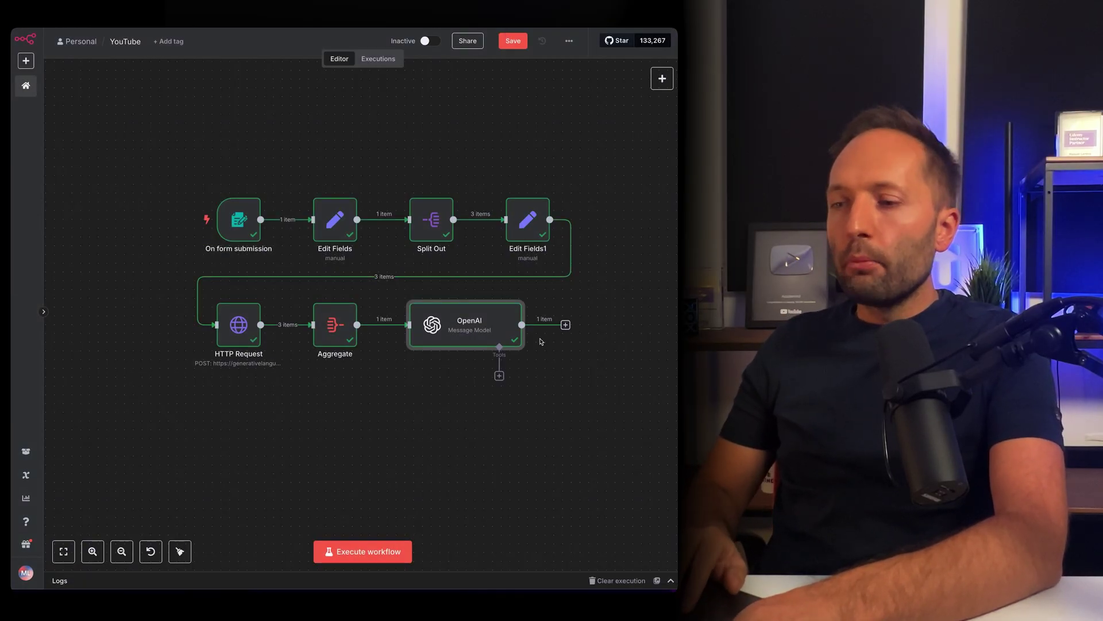
Add a Convert to Text File node fed by the summary content, and run it
click(566, 324)
text(convert)
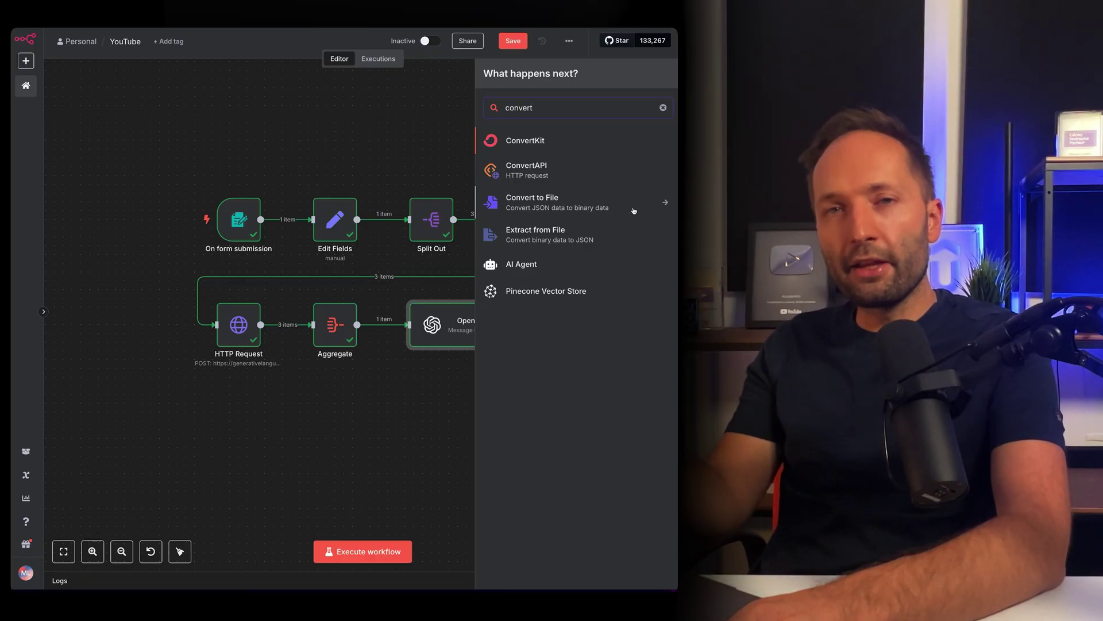
click(632, 207)
click(537, 280)
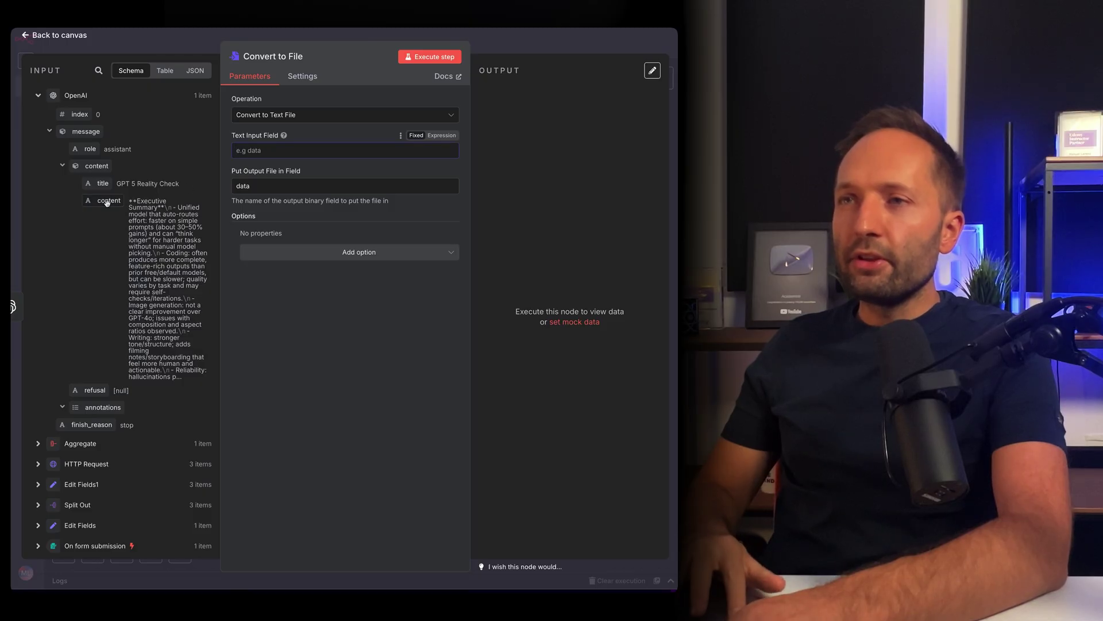
drag(108, 203, 275, 152)
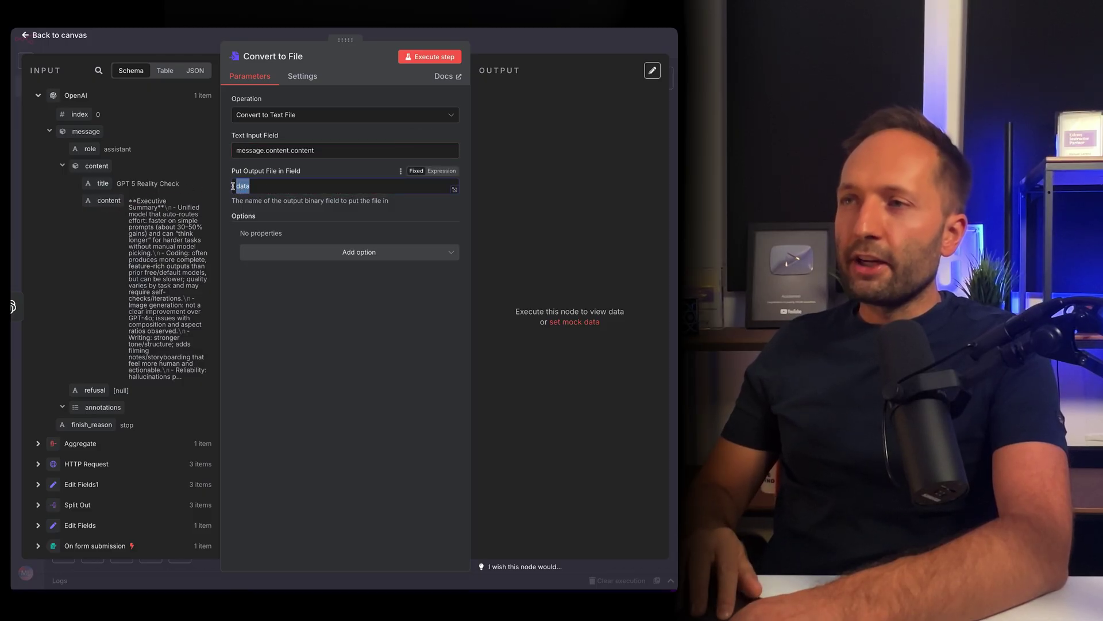
click(281, 187)
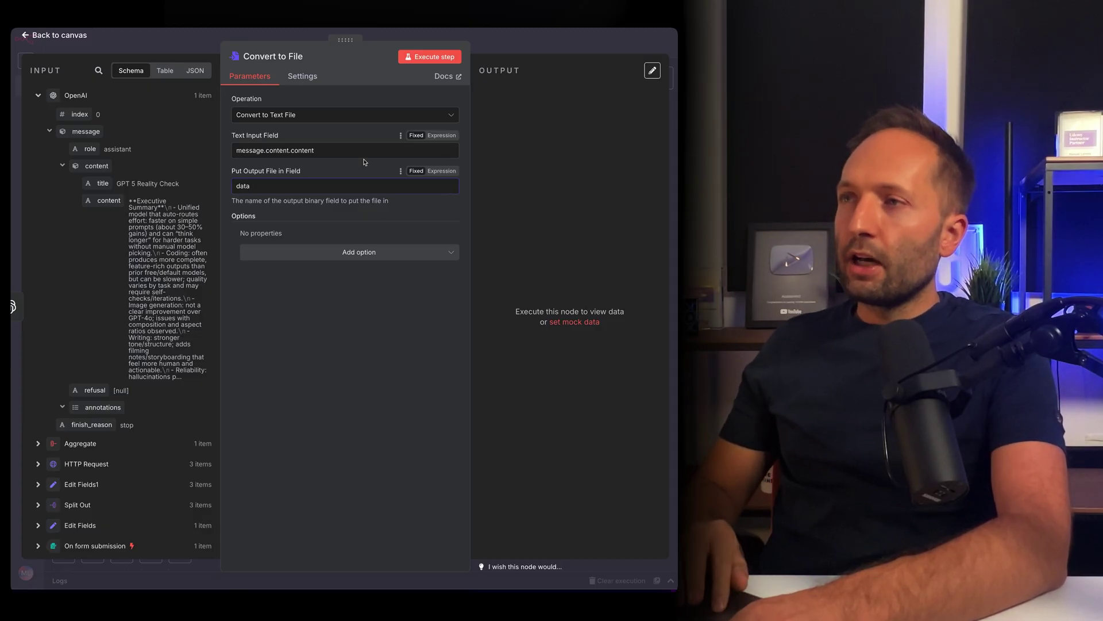
click(424, 61)
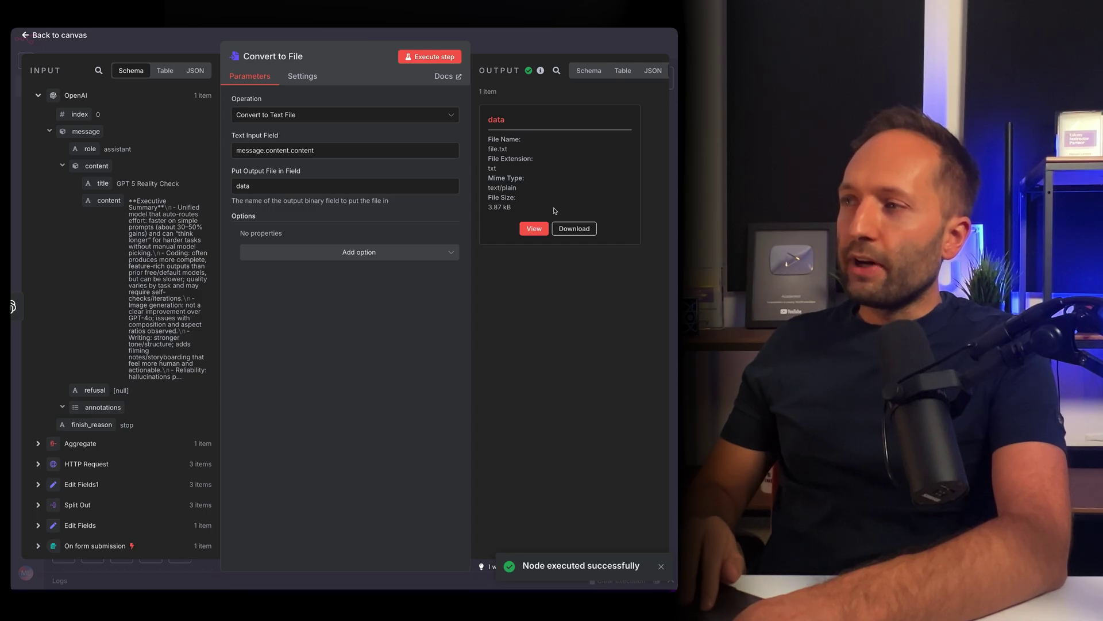
click(513, 42)
Move Convert to File below OpenAI and add a Dropbox 'Upload a file' node after it
drag(592, 327, 294, 442)
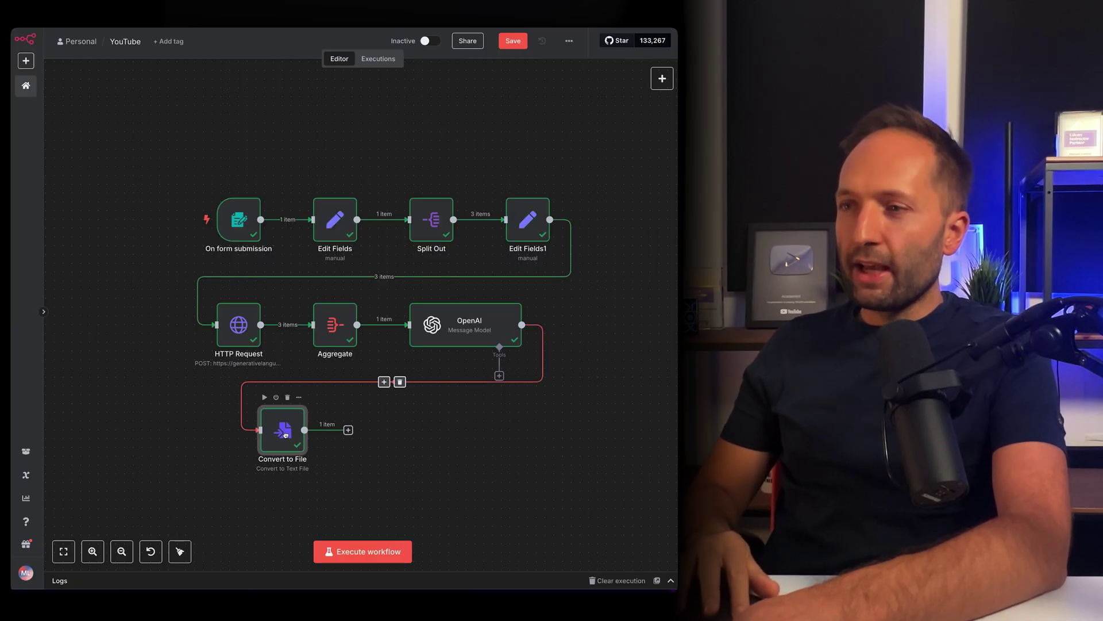
click(356, 439)
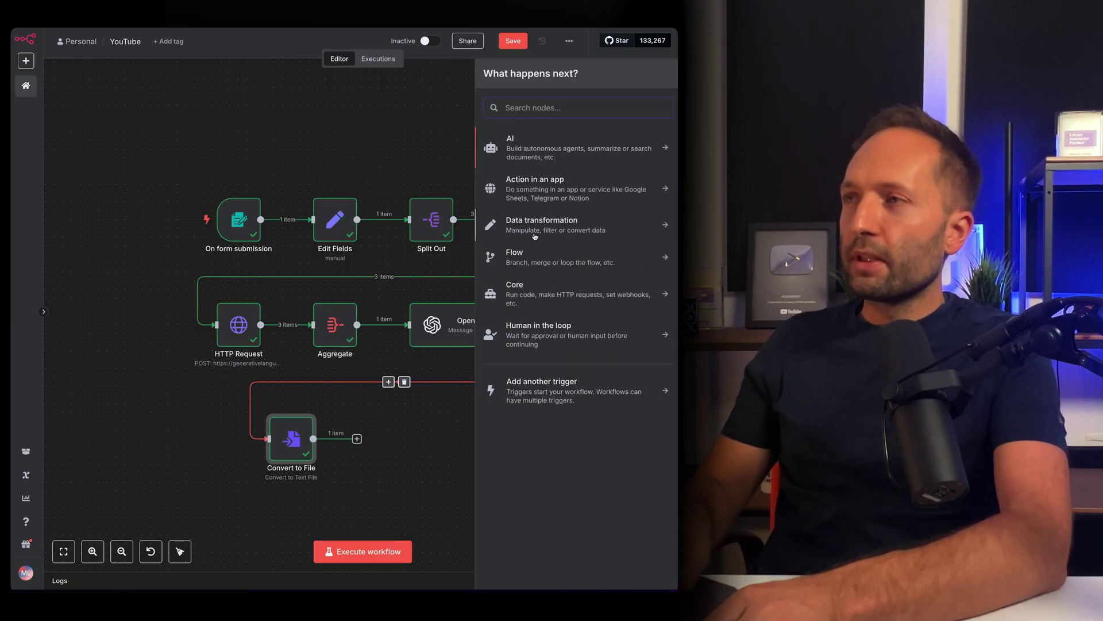
text(dropb)
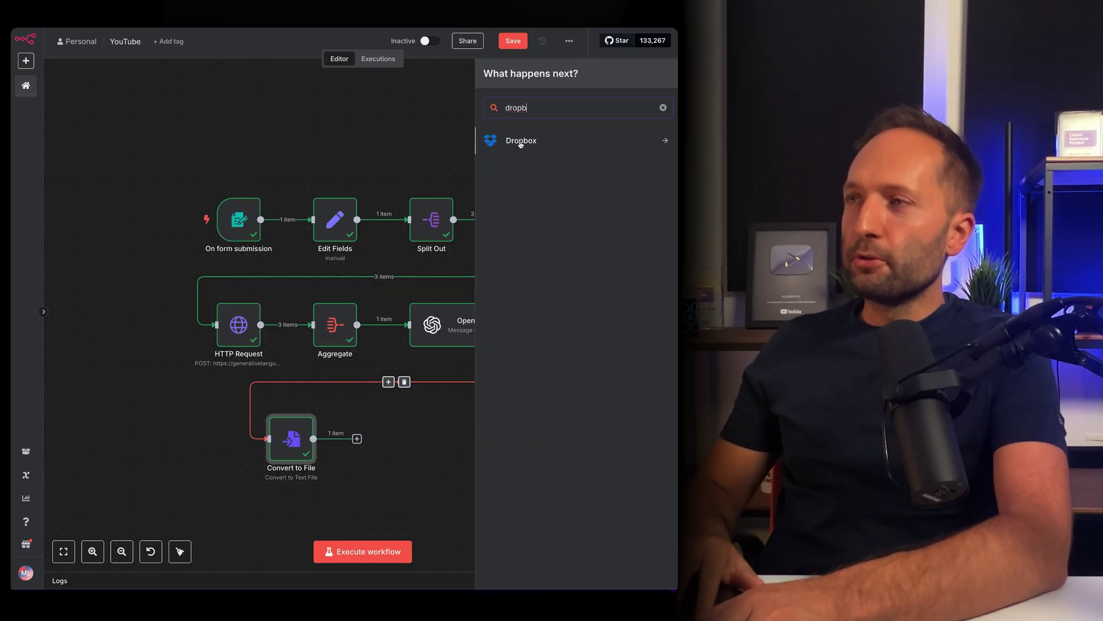
click(520, 141)
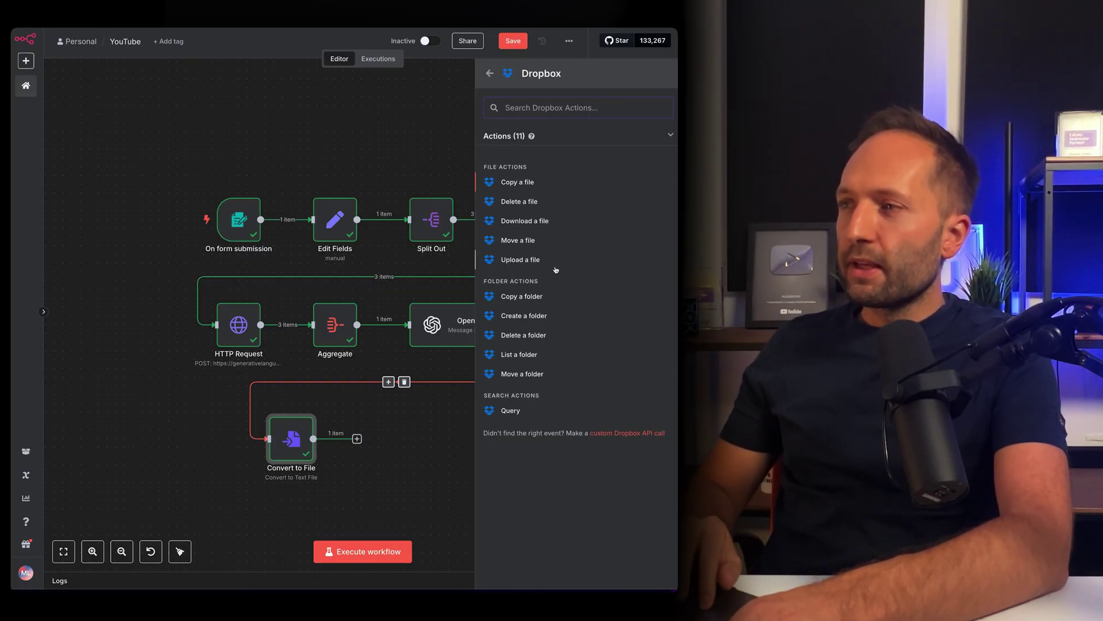
click(520, 260)
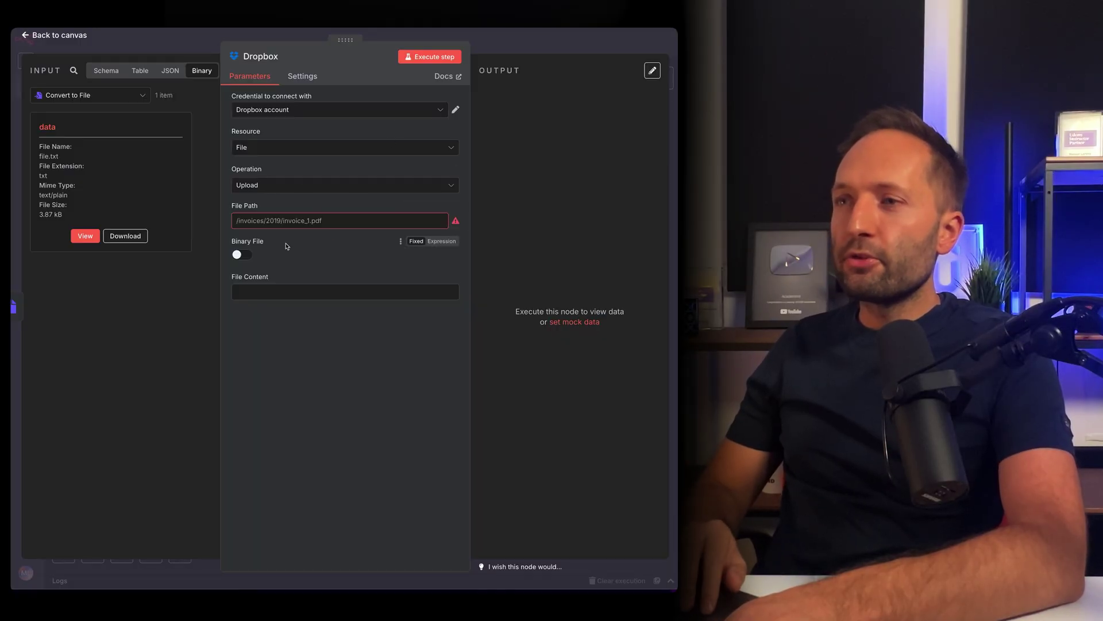
Upload the binary file to /Summaries/ named after the OpenAI title plus .txt
click(240, 255)
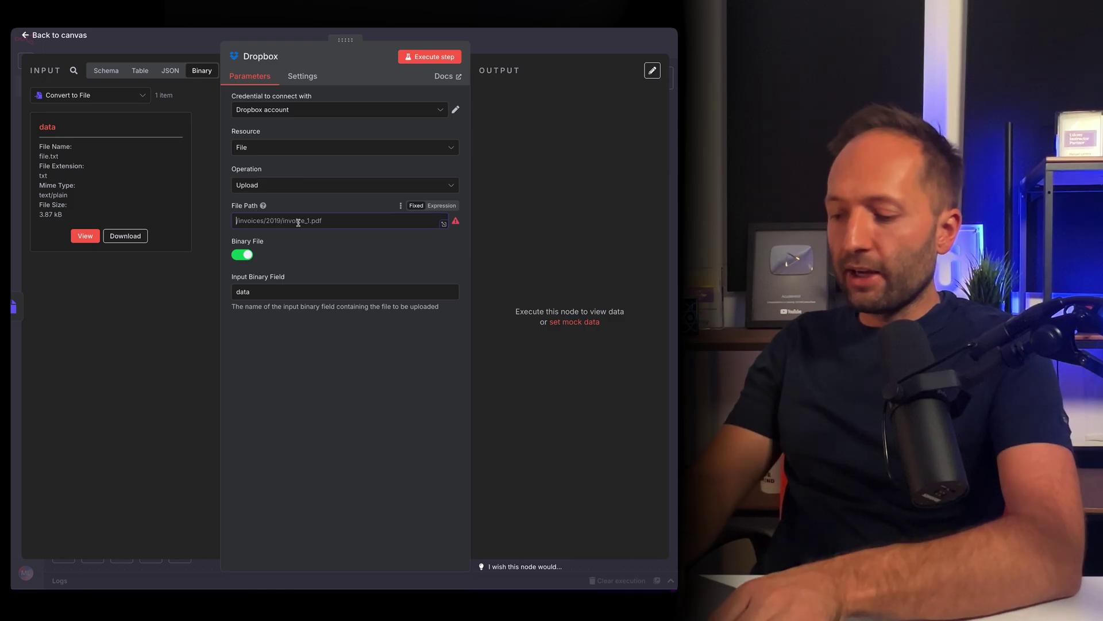
text(/Su)
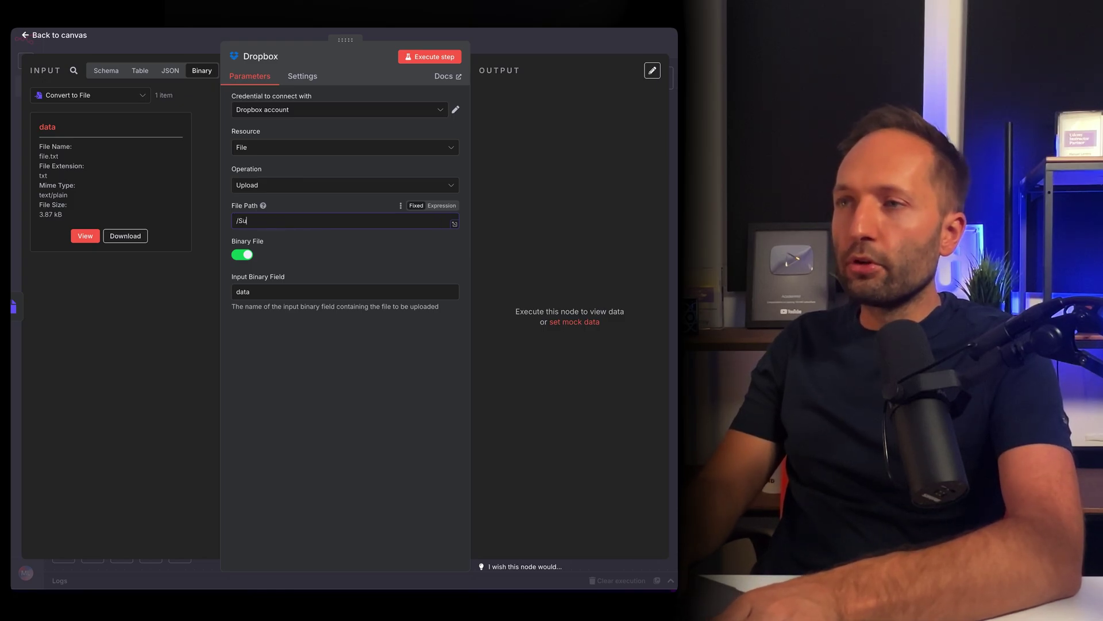
text(mmaries/)
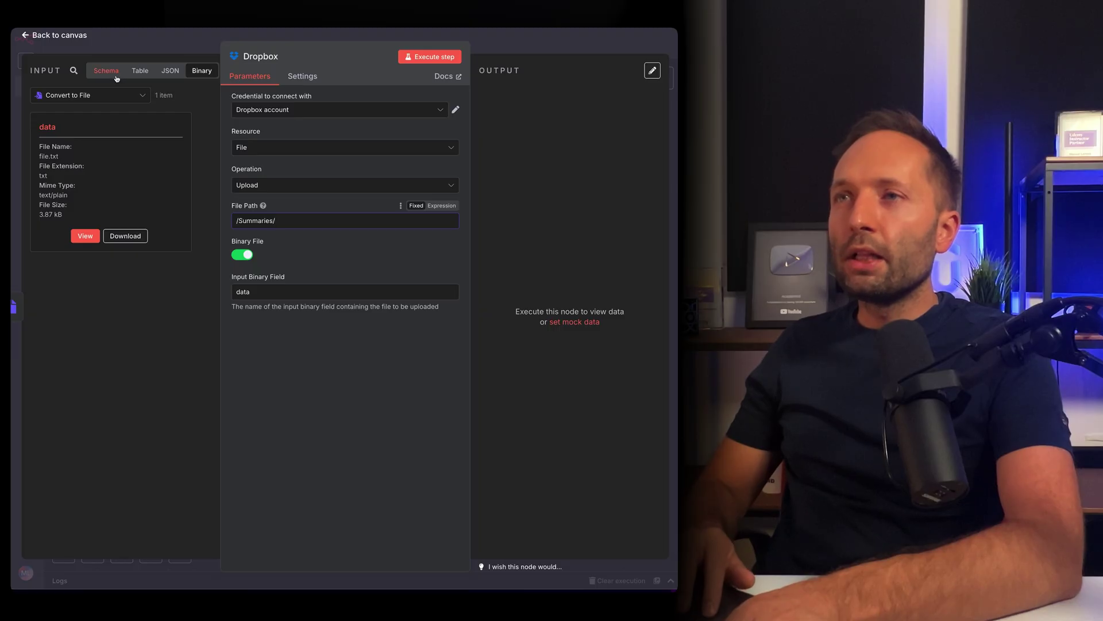
click(114, 97)
click(87, 141)
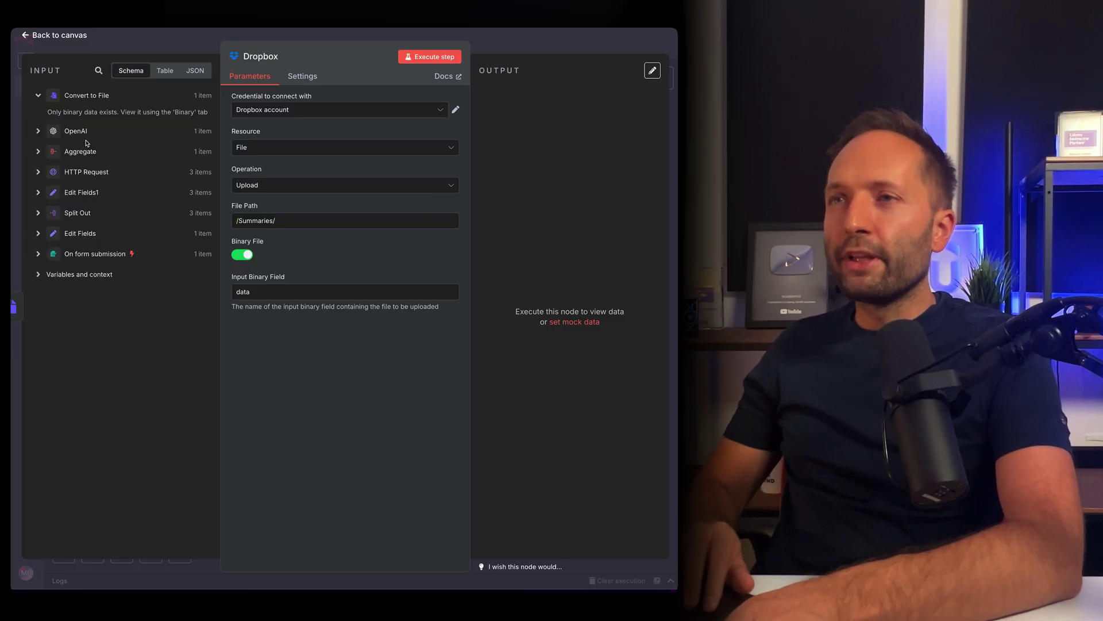
click(38, 132)
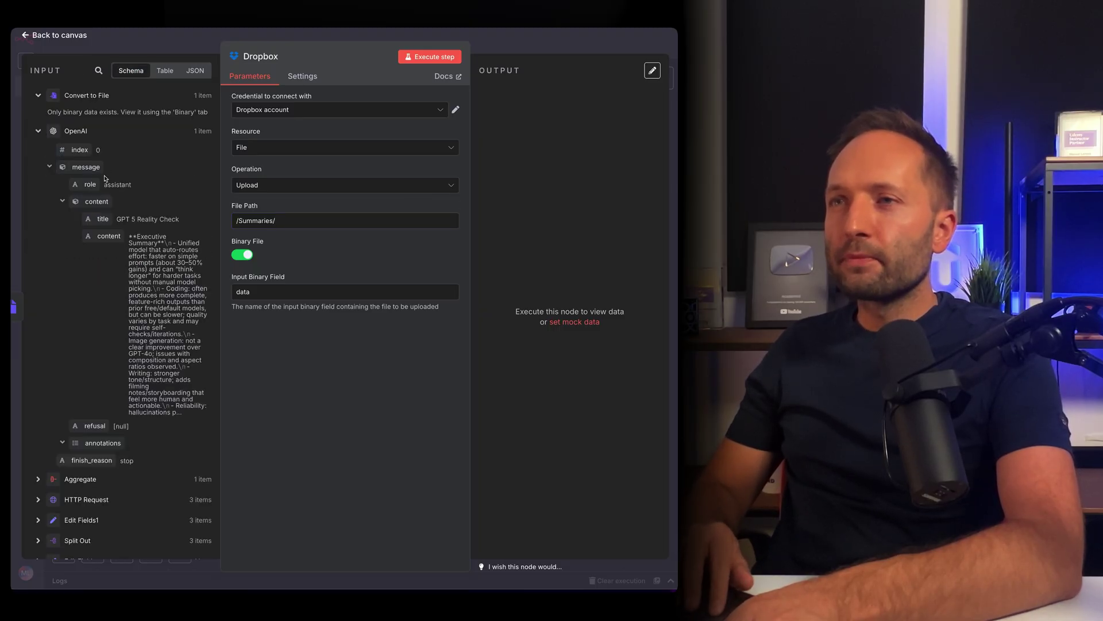
mouse_move(102, 220)
mouse_down()
mouse_move(329, 258)
mouse_move(308, 223)
mouse_up()
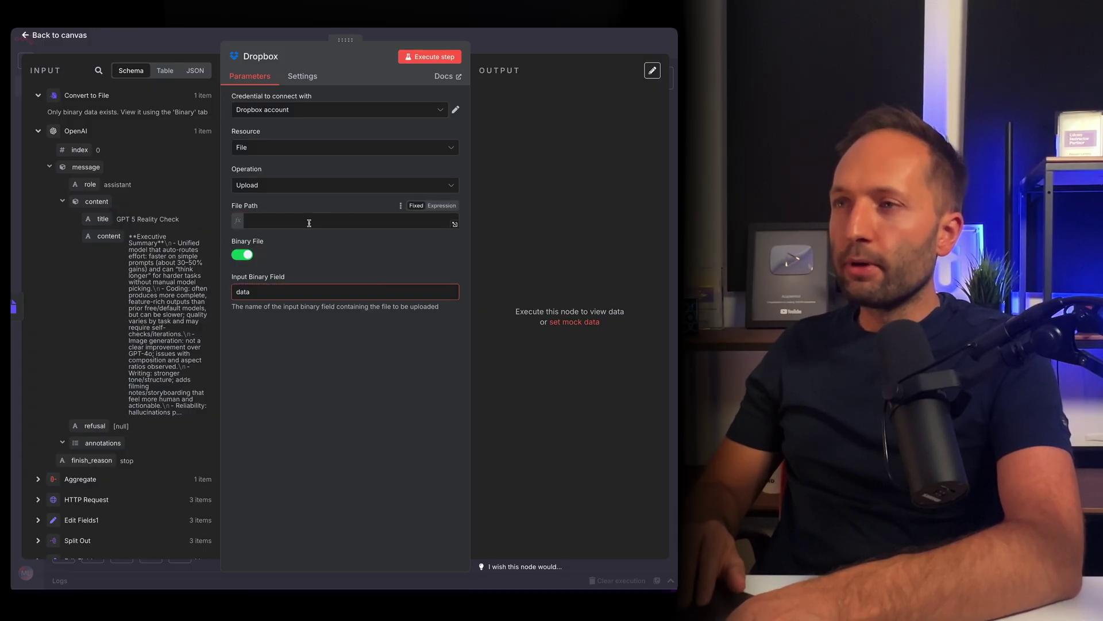
text(.title }}.txt)
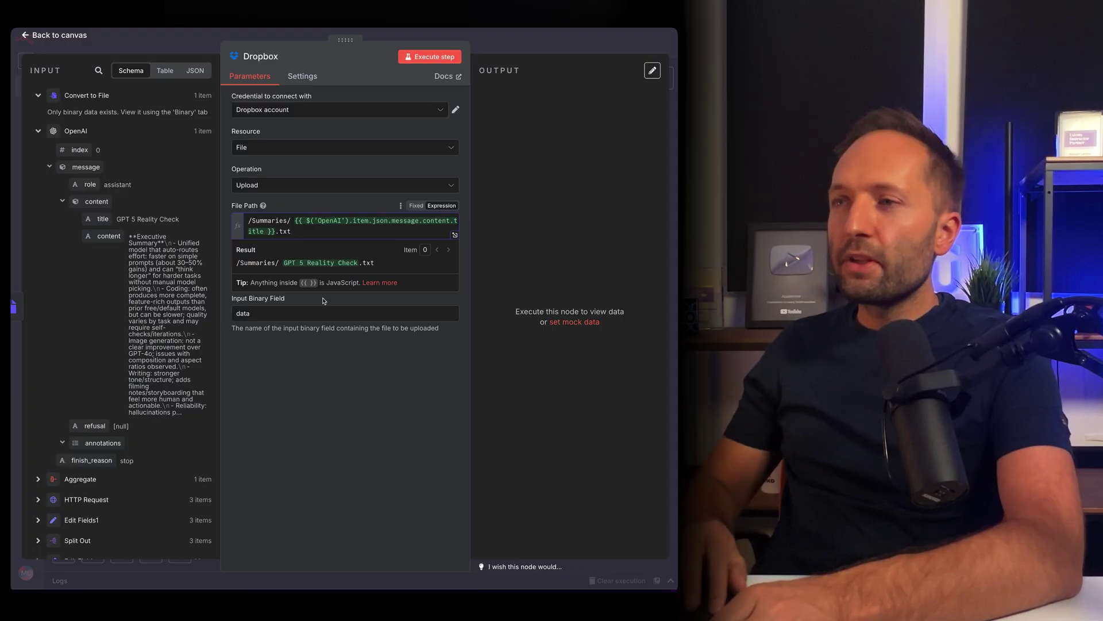
click(335, 378)
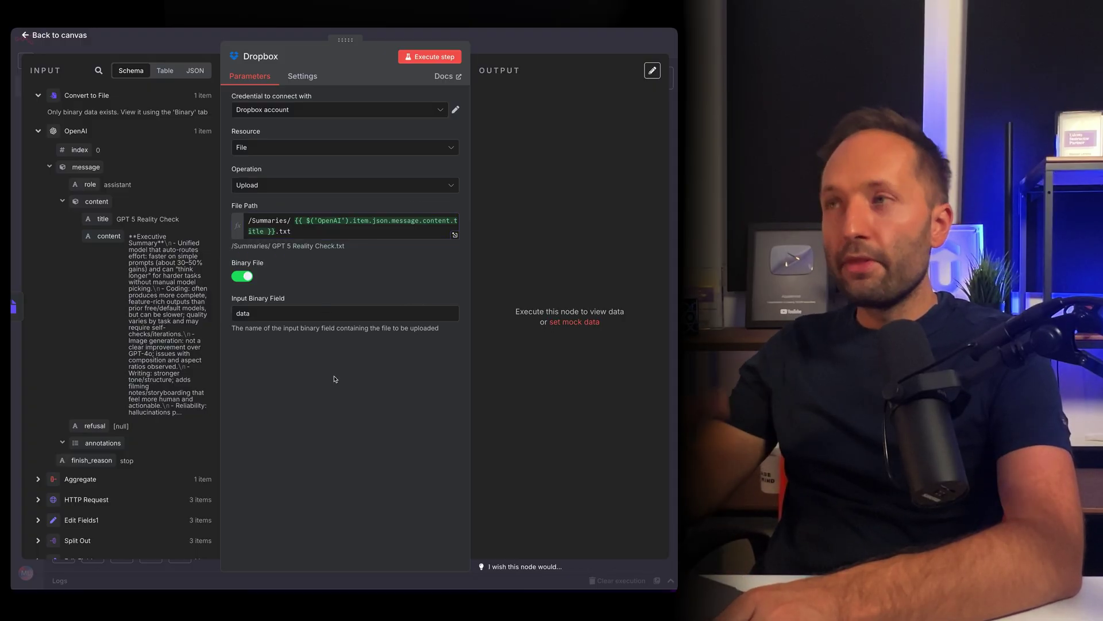
click(424, 60)
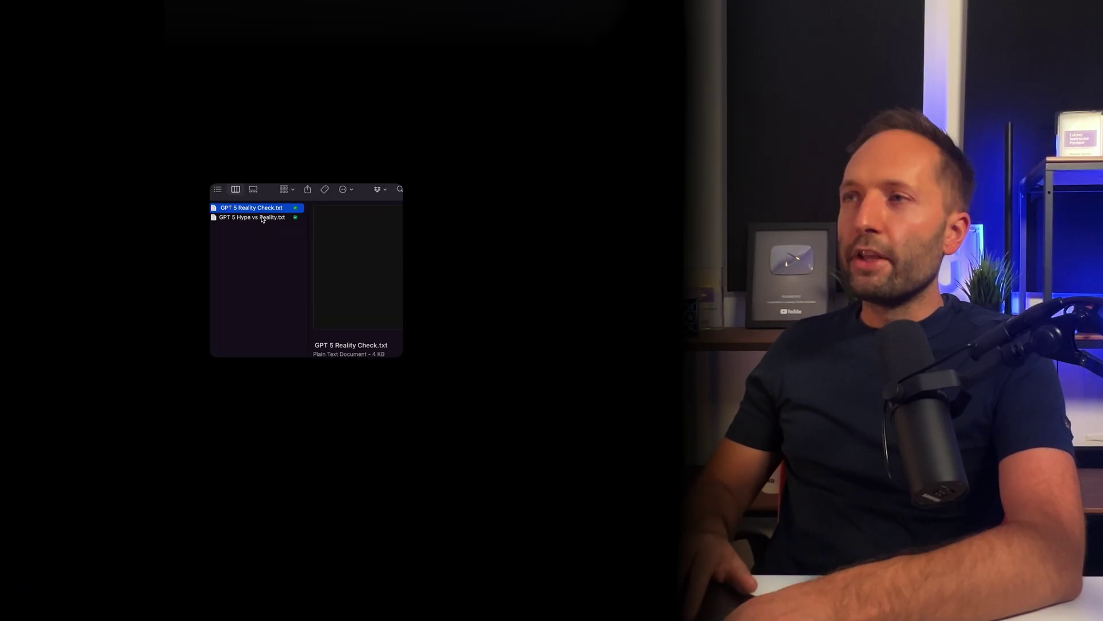
Preview the GPT 5 Hype vs Reality file, then open GPT 5 Reality Check.txt
click(262, 219)
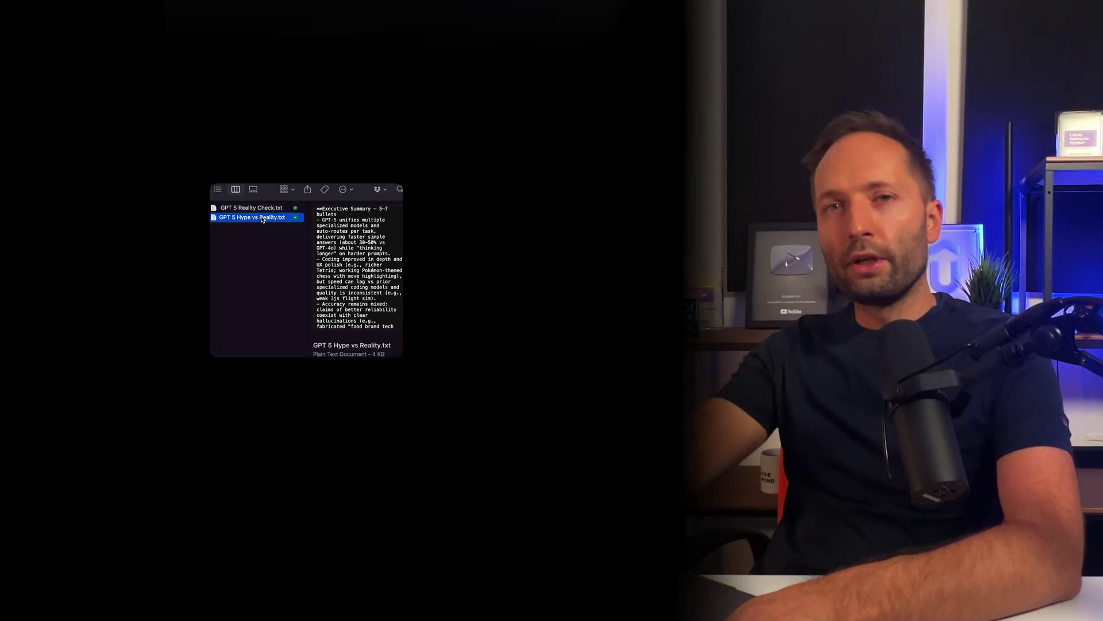
key(Up)
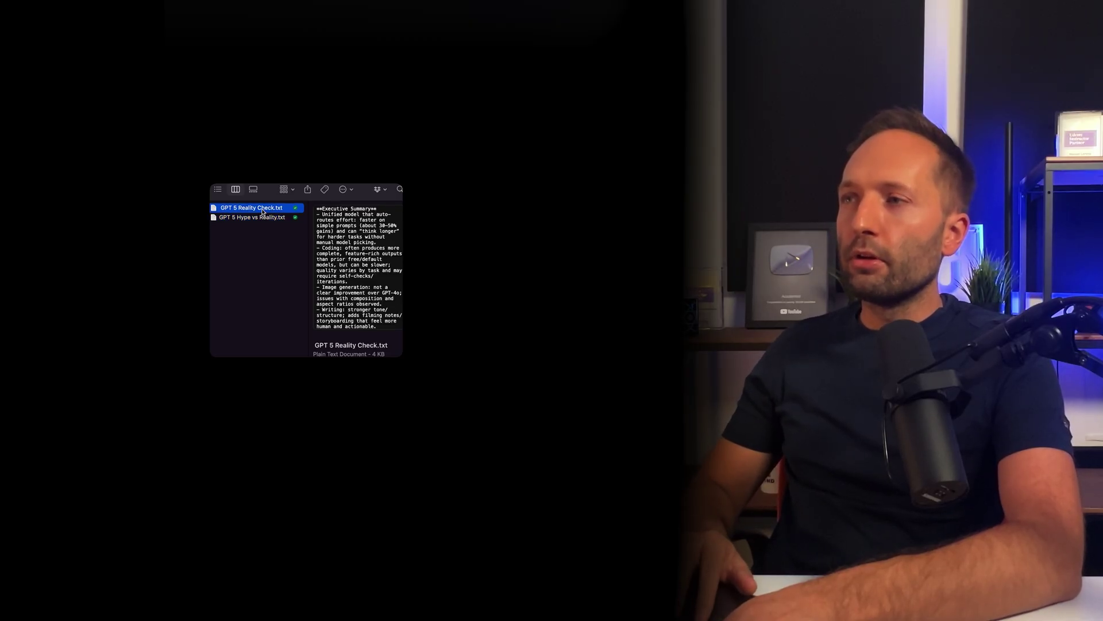
double_click(262, 212)
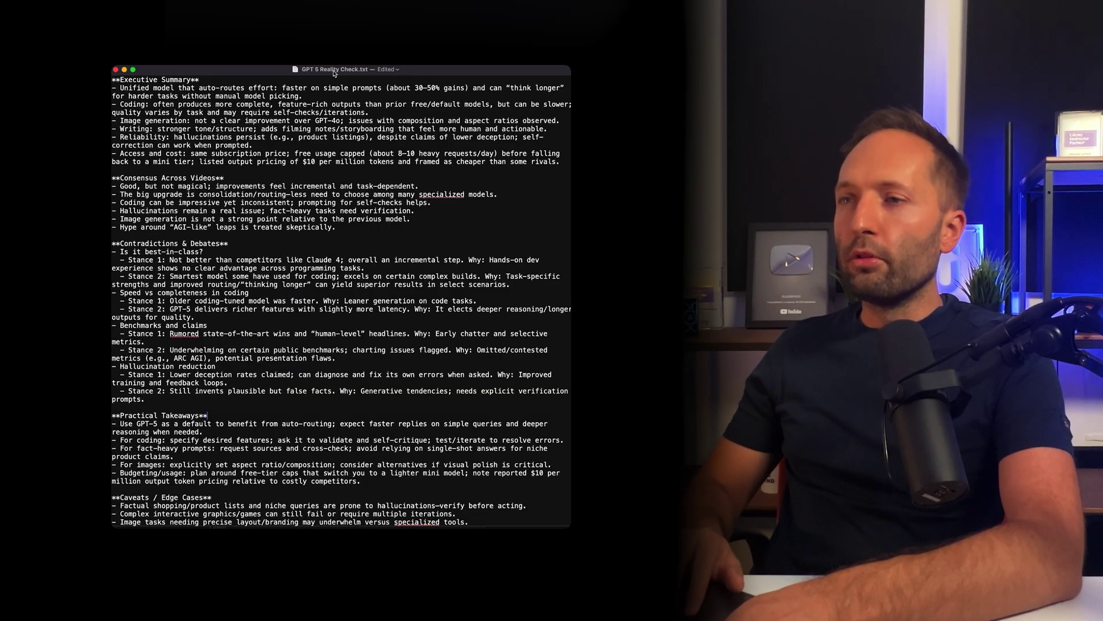